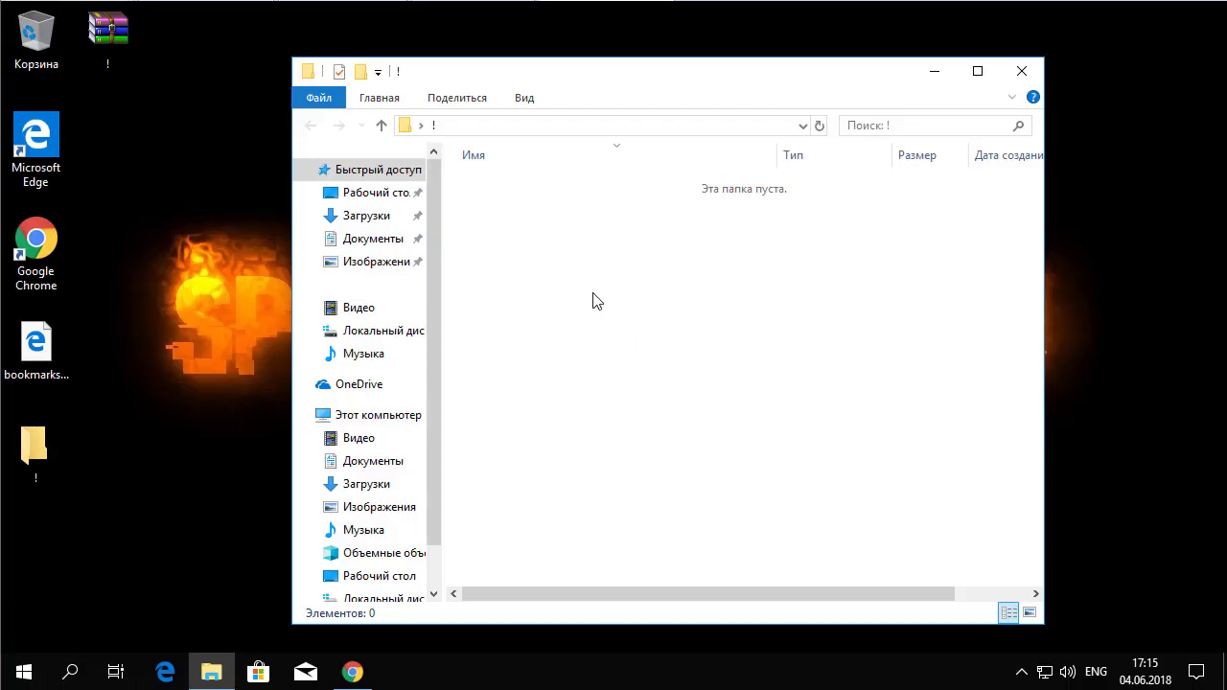
# Step: Create a new folder inside ! and name it with the invisible Alt+255 blank character
pyautogui.rightClick(532, 241)
pyautogui.moveTo(638, 472)
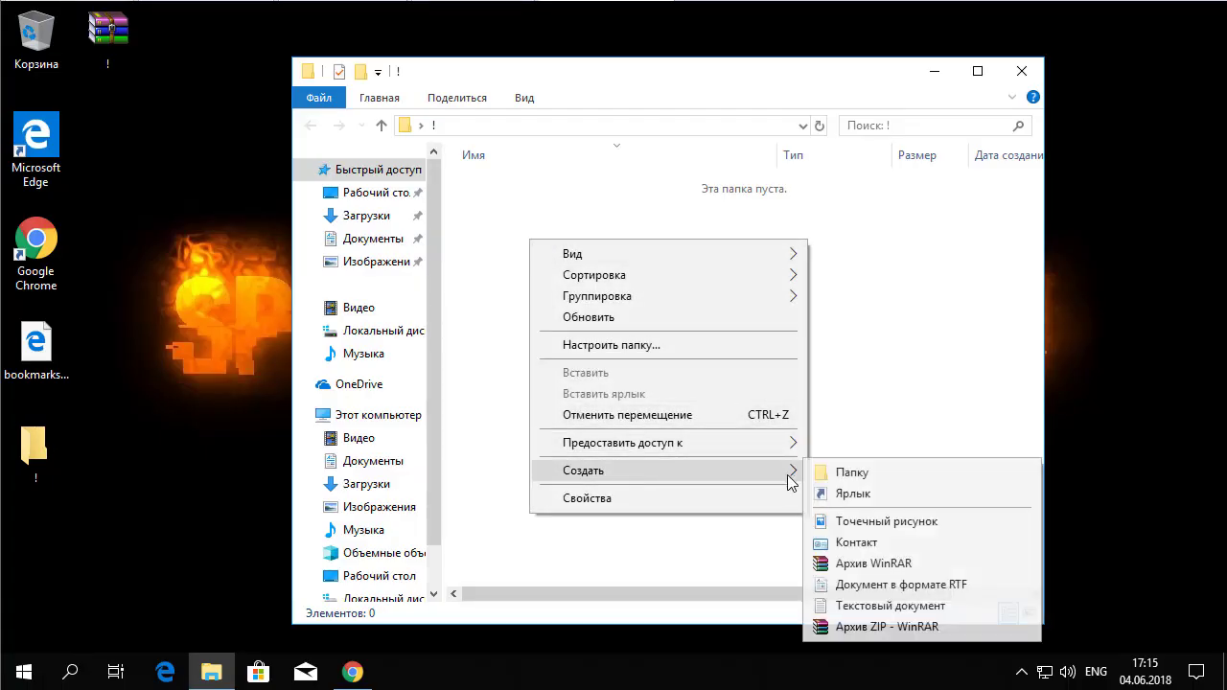
pyautogui.click(854, 474)
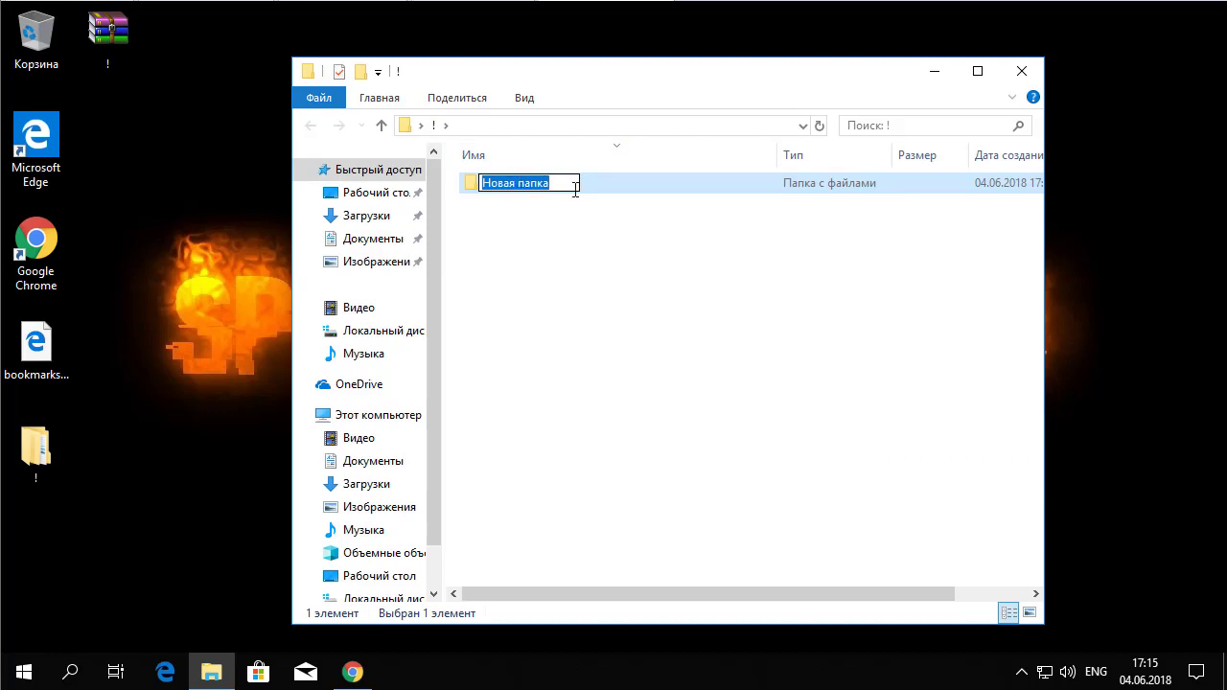
pyautogui.press('BackSpace')
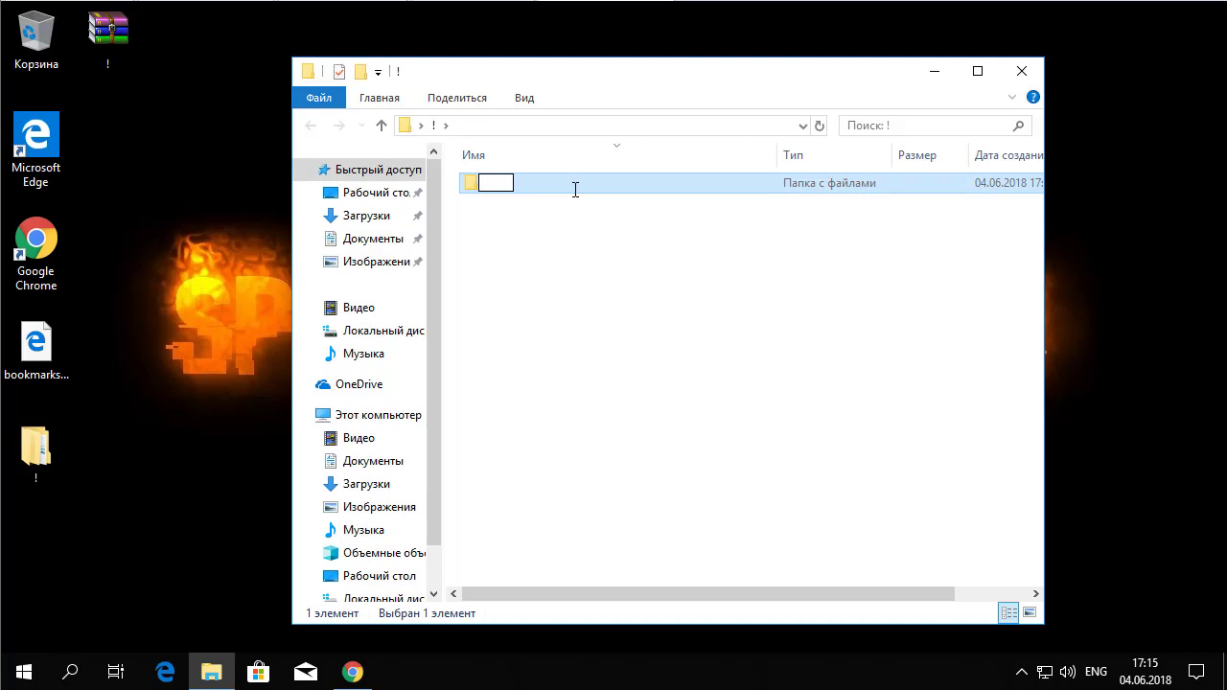
pyautogui.press('alt')
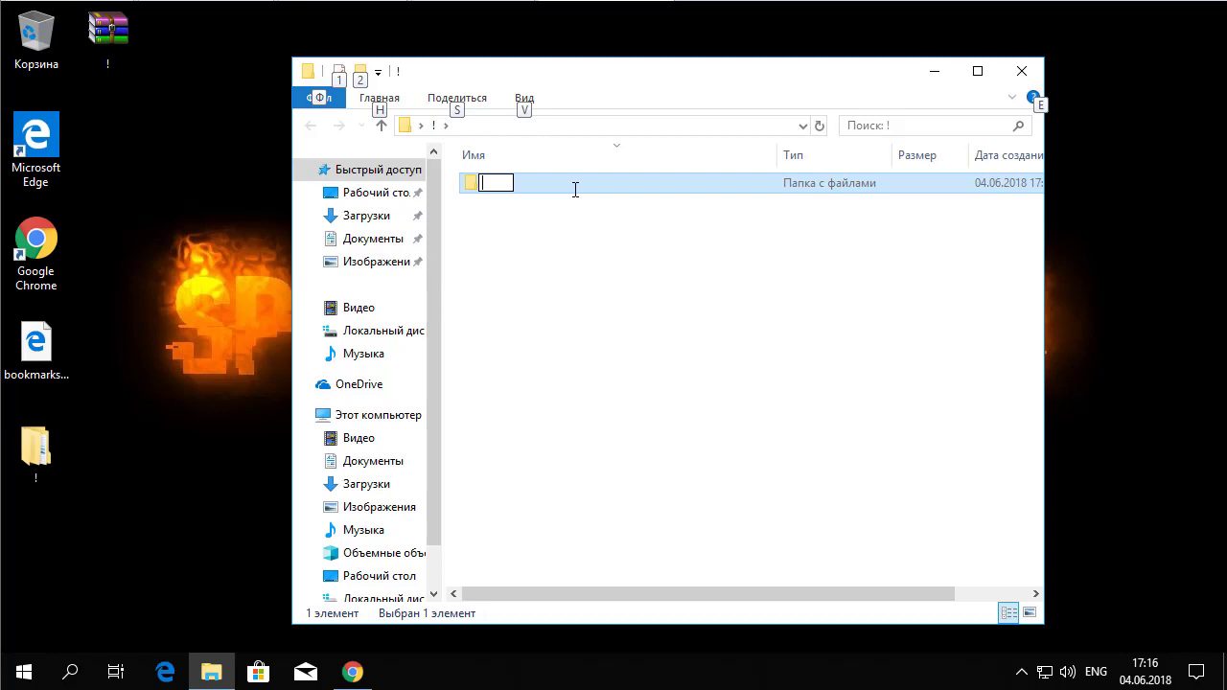
pyautogui.press('alt')
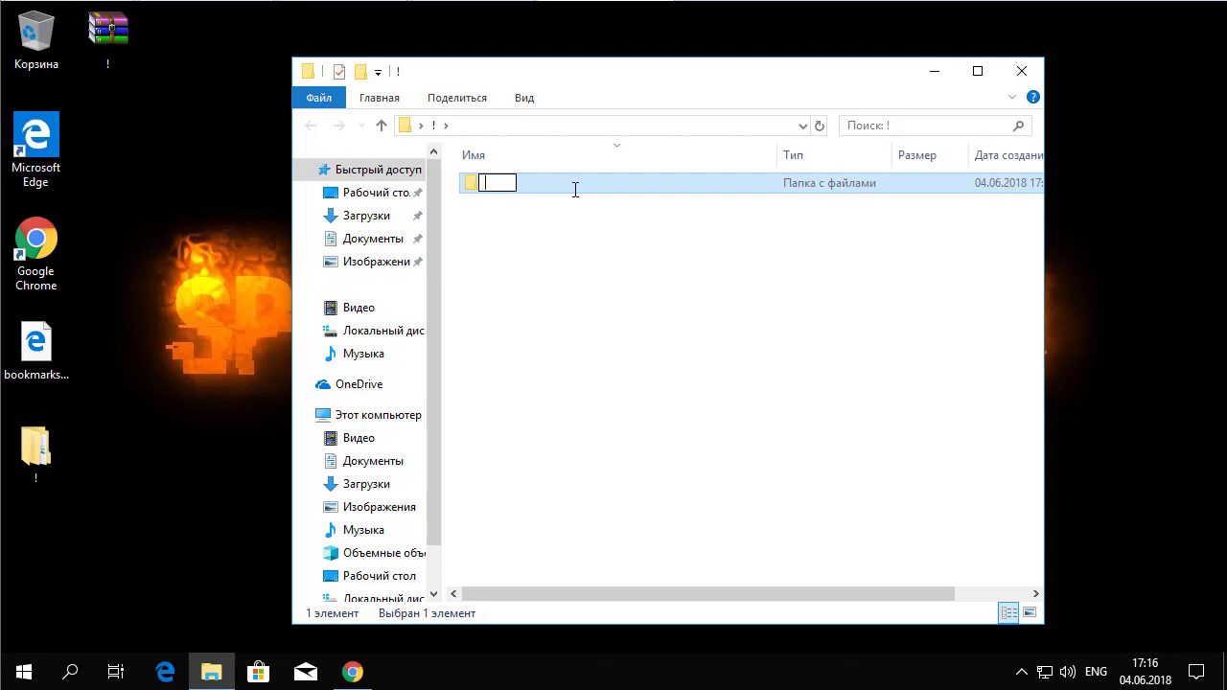
pyautogui.click(584, 320)
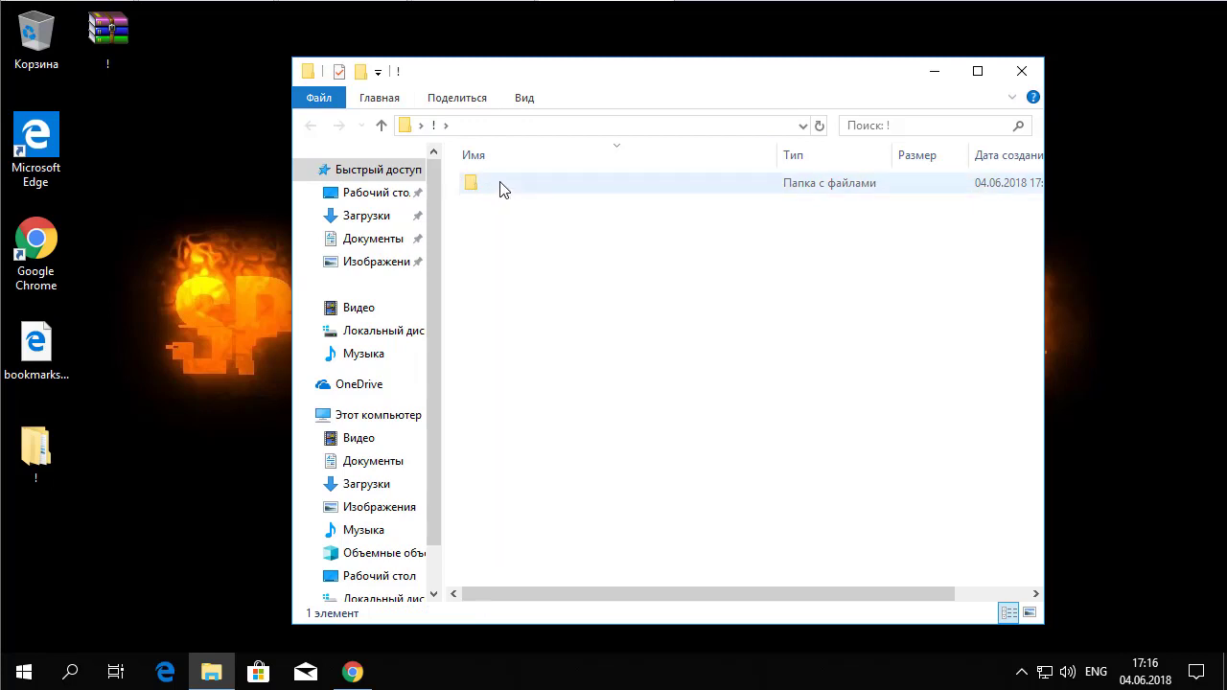
# Step: Assign the nameless subfolder the blank transparent icon from SHELL32.dll in its Properties
pyautogui.rightClick(471, 186)
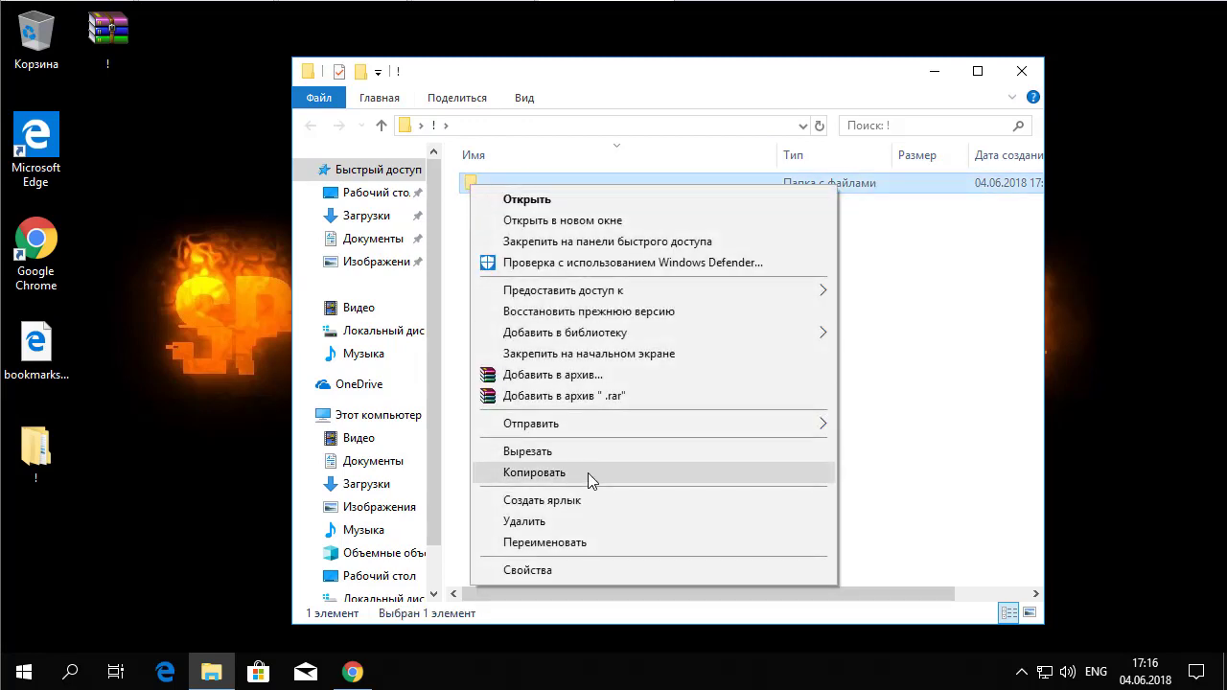
pyautogui.click(529, 571)
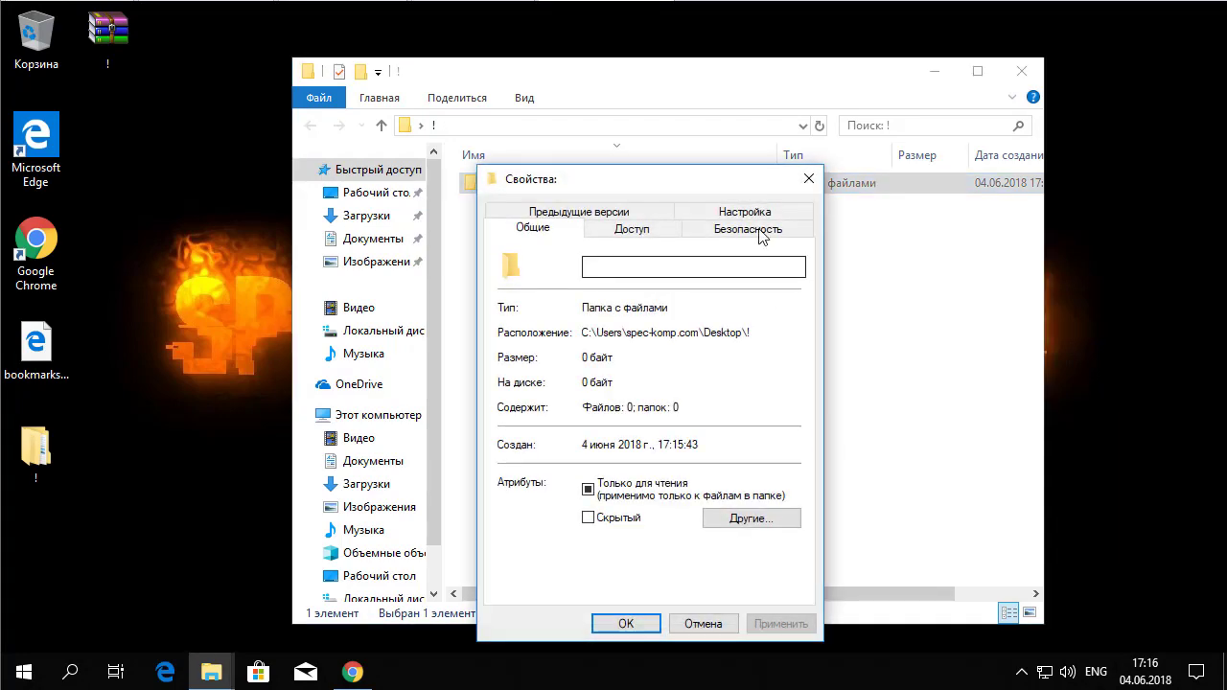
pyautogui.click(745, 211)
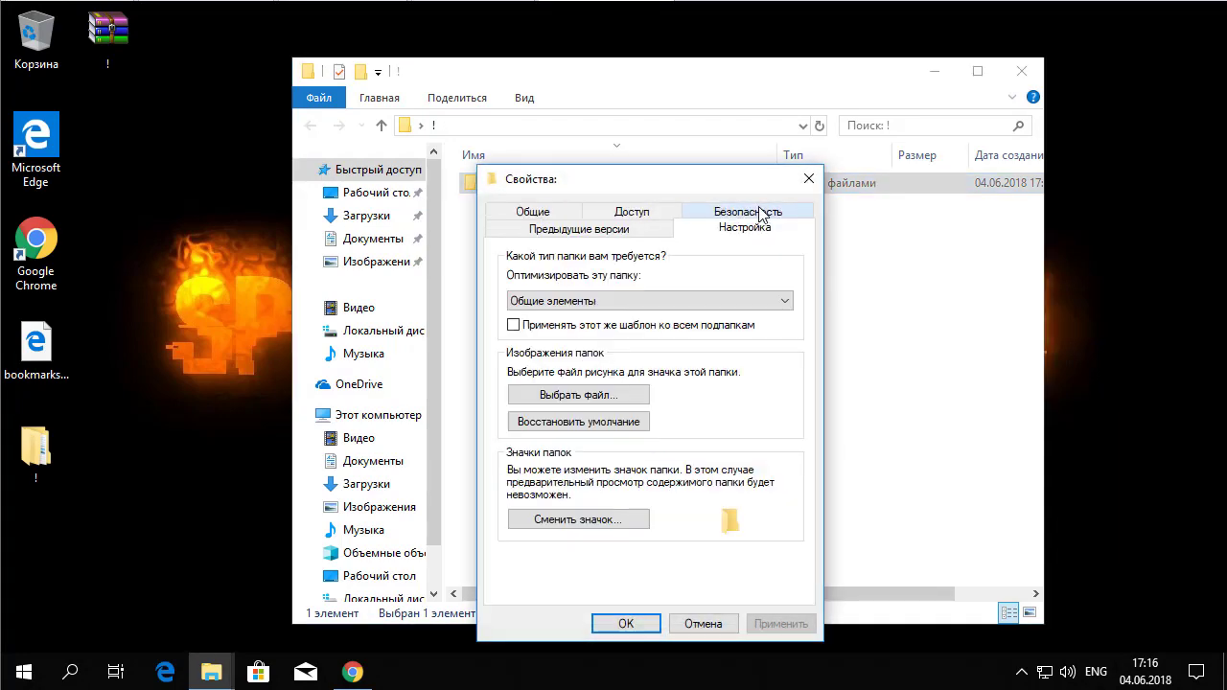
pyautogui.click(575, 519)
pyautogui.moveTo(652, 540); pyautogui.dragTo(623, 540)
pyautogui.click(745, 508)
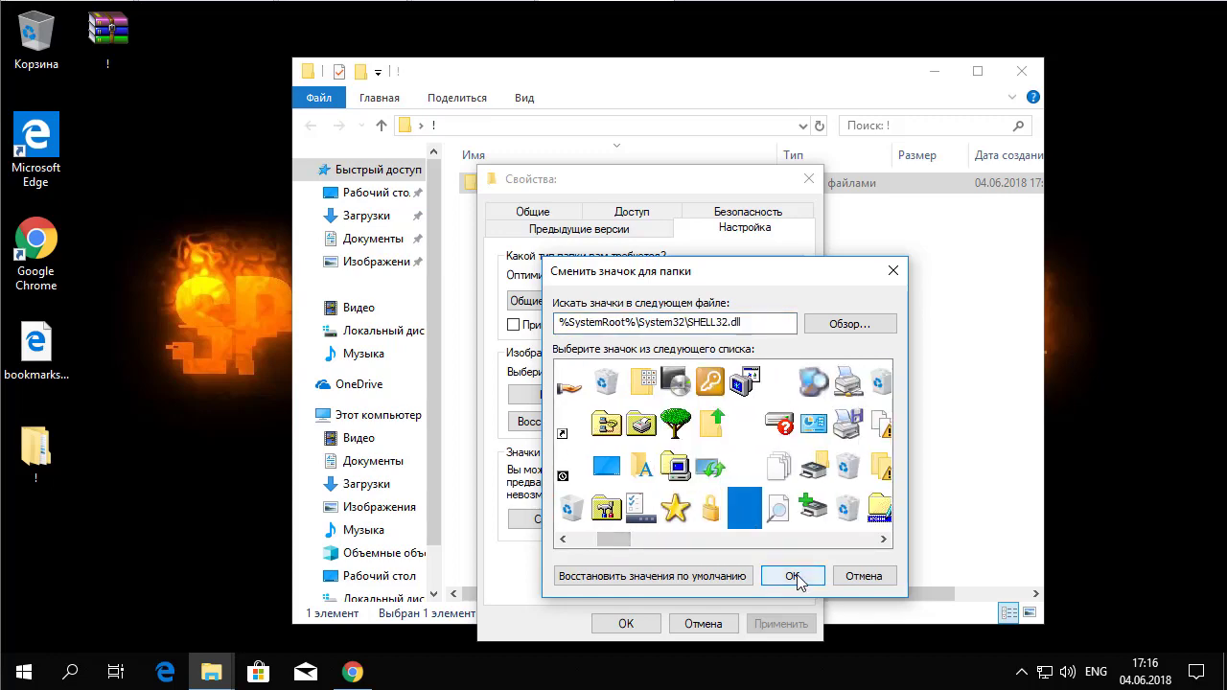
pyautogui.click(793, 576)
pyautogui.click(628, 625)
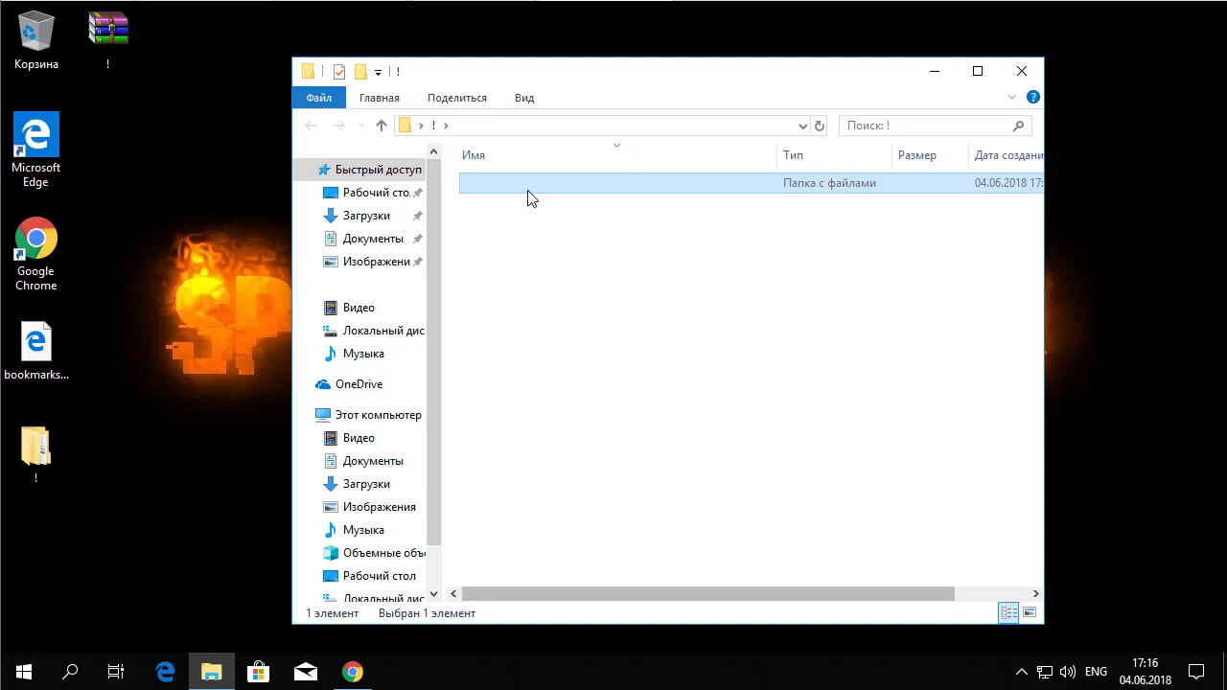
# Step: Hide the Тип, Размер and Дата создания columns in the ! folder's details view
pyautogui.moveTo(701, 592); pyautogui.dragTo(663, 615)
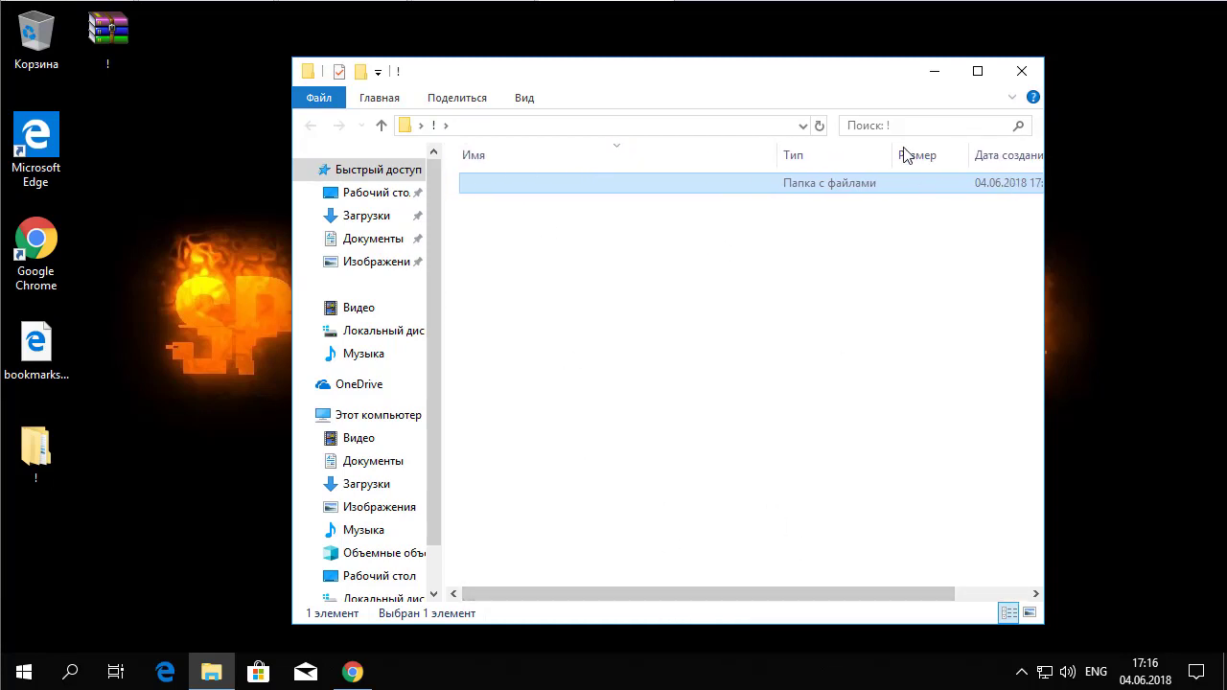
pyautogui.rightClick(699, 161)
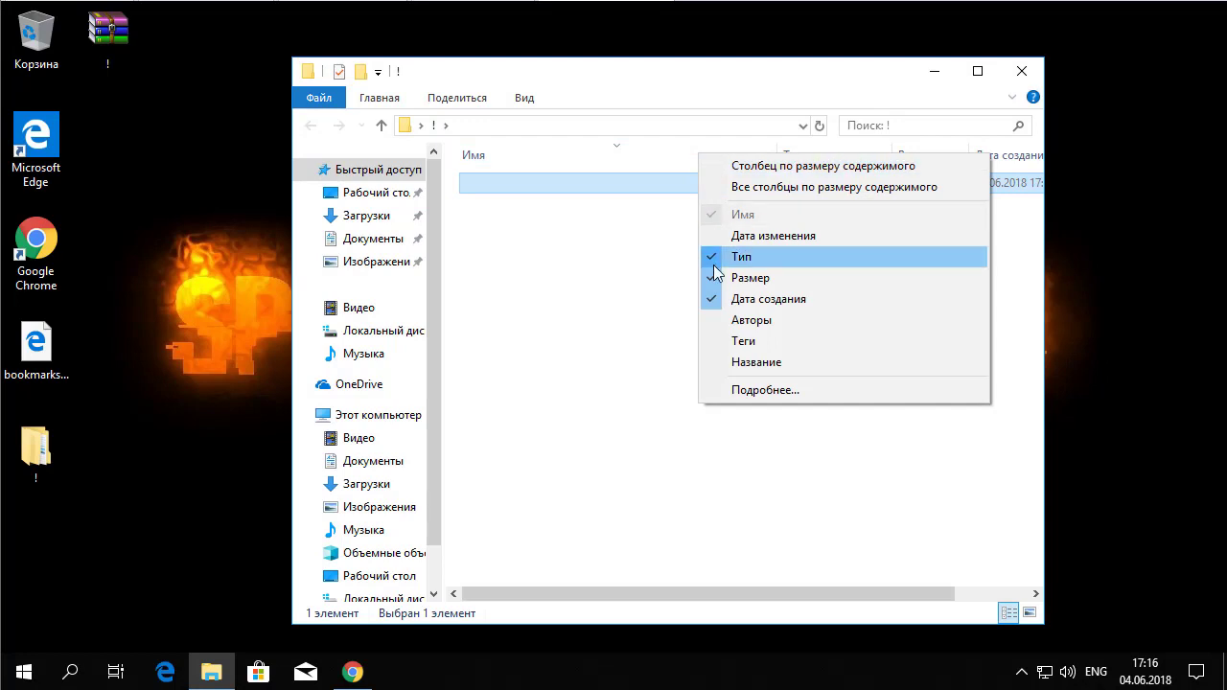
pyautogui.click(716, 257)
pyautogui.rightClick(724, 156)
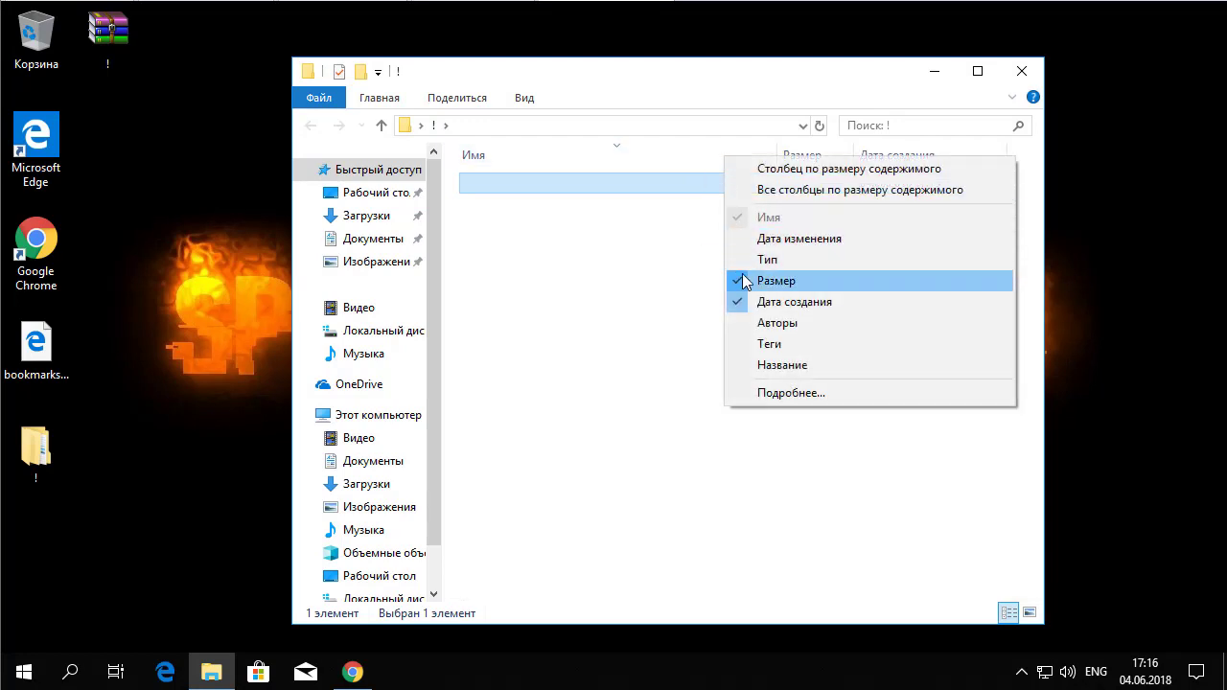
pyautogui.click(728, 278)
pyautogui.rightClick(726, 161)
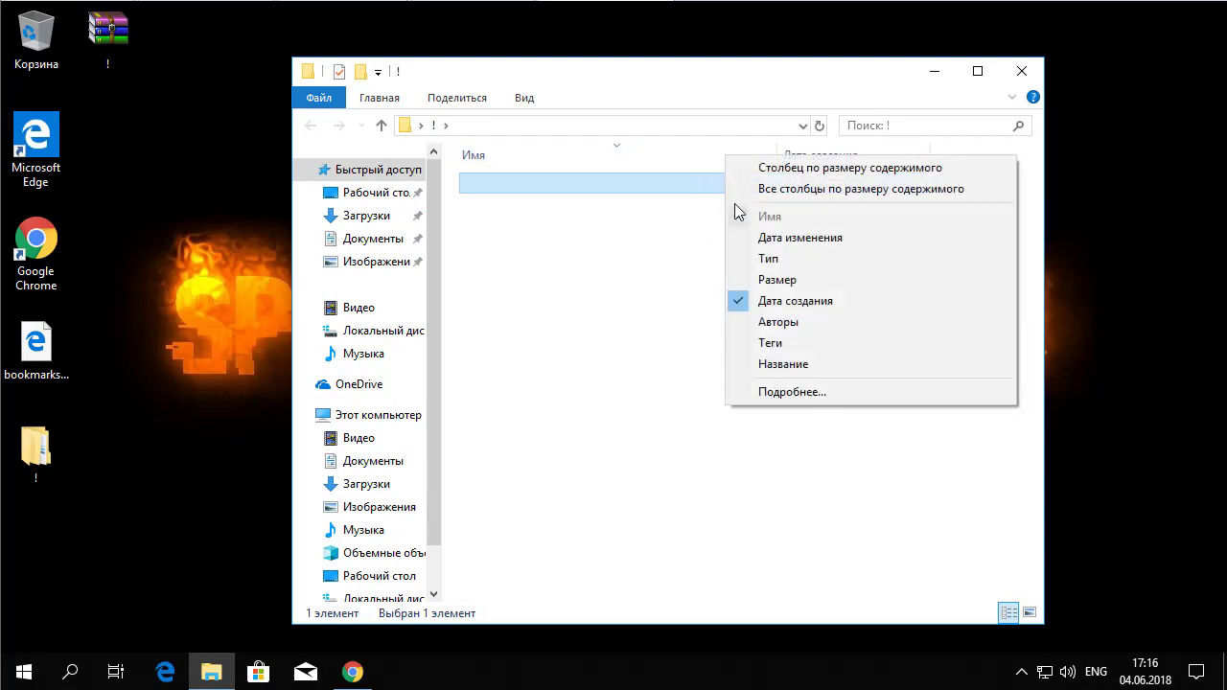
pyautogui.click(744, 299)
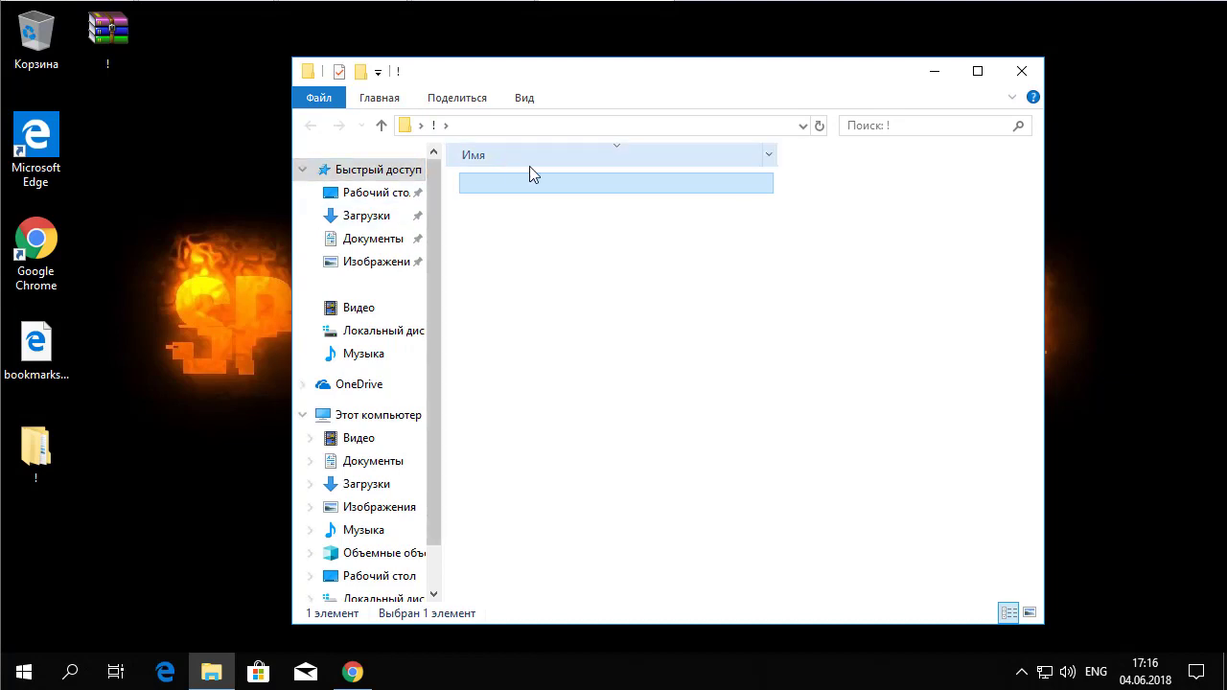
# Step: Narrow the Имя column with nothing selected, and close the ! folder window
pyautogui.click(526, 252)
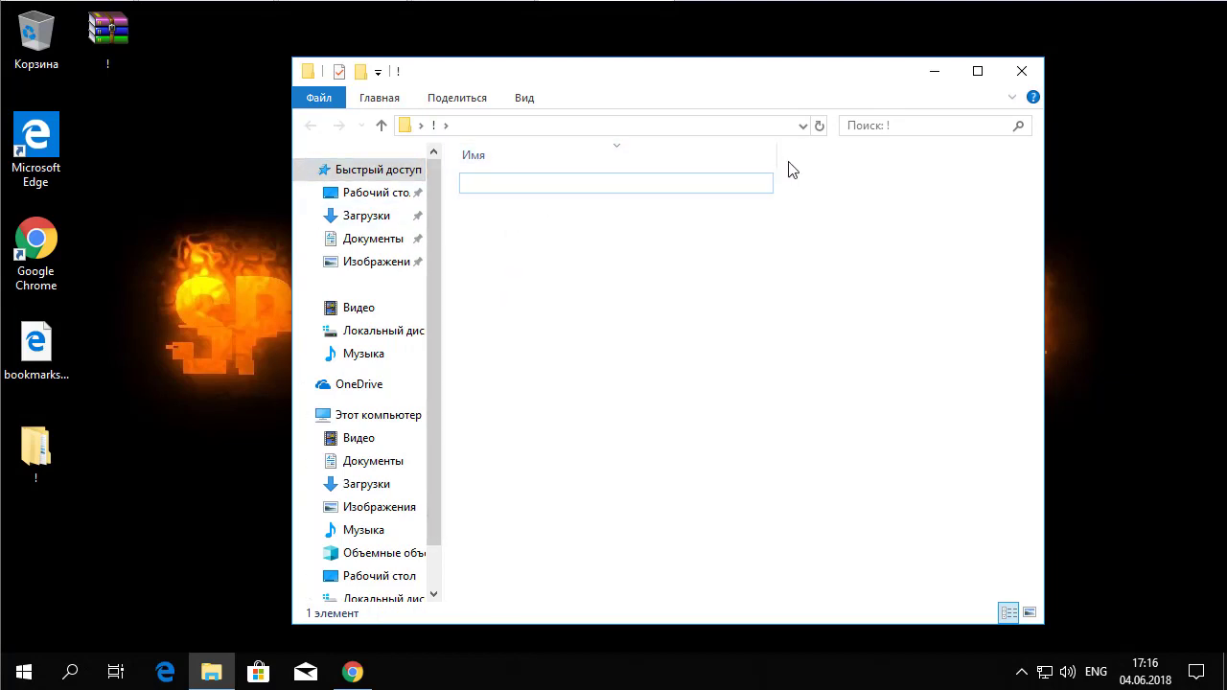
pyautogui.moveTo(781, 154); pyautogui.dragTo(471, 154)
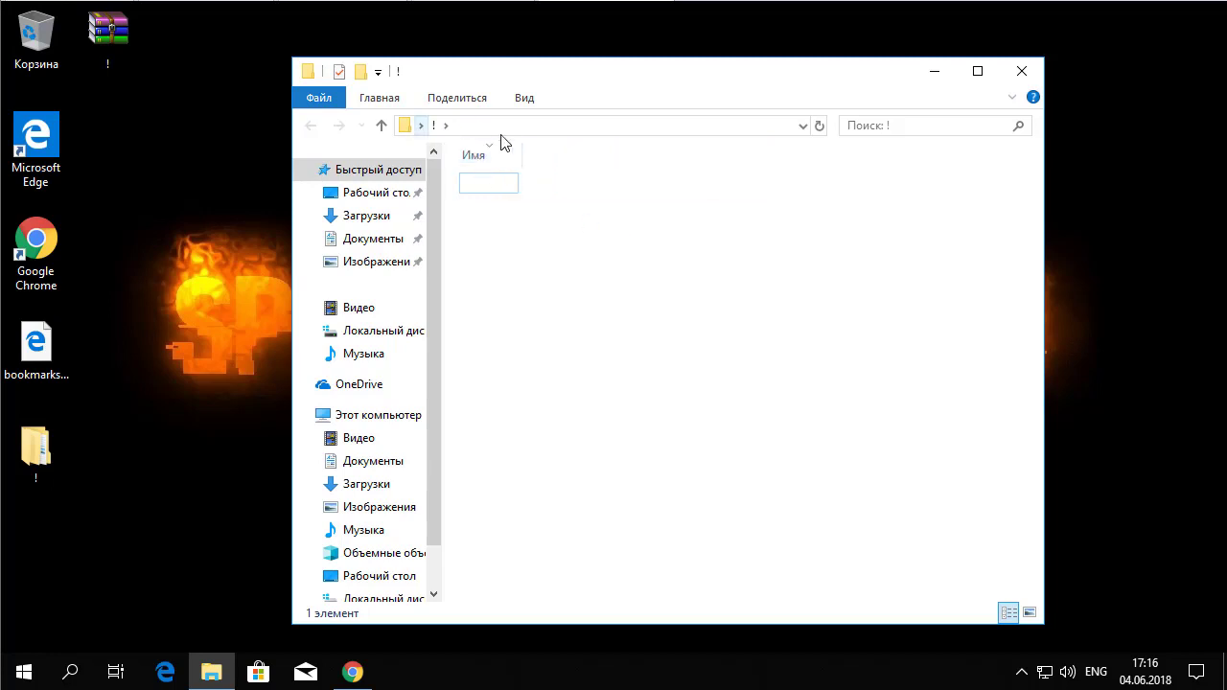
pyautogui.click(1021, 70)
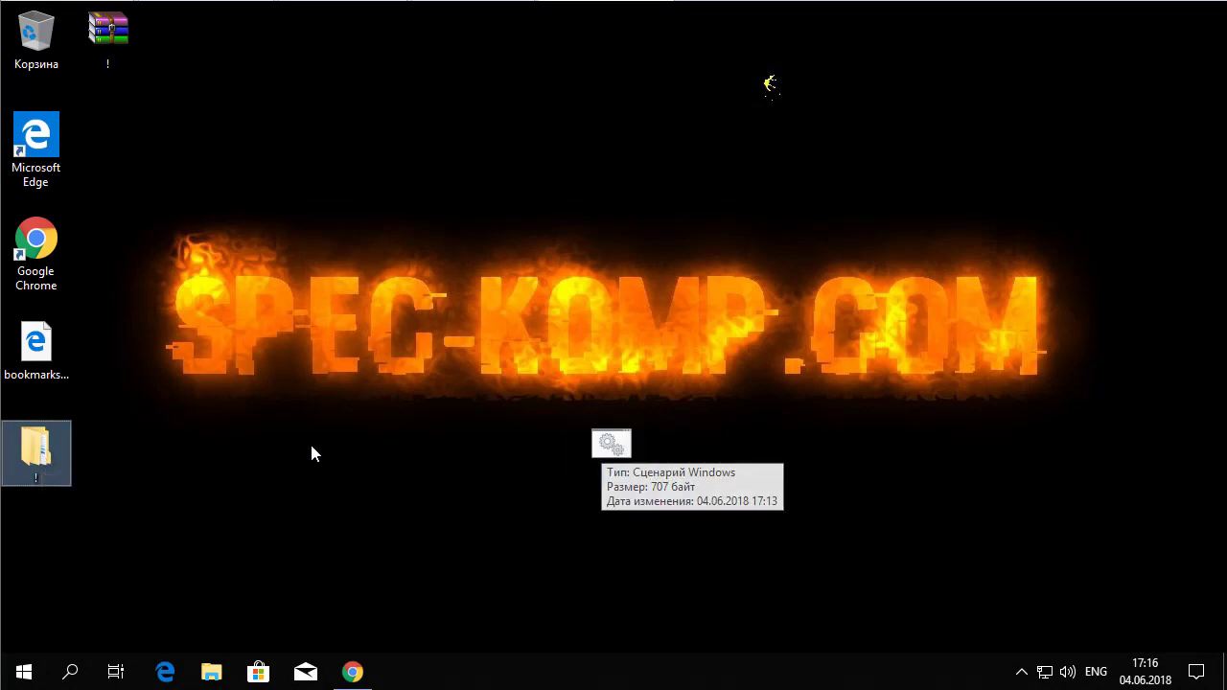
# Step: Move the desktop bookmarks file into the invisible subfolder of !, then close the window
pyautogui.doubleClick(43, 457)
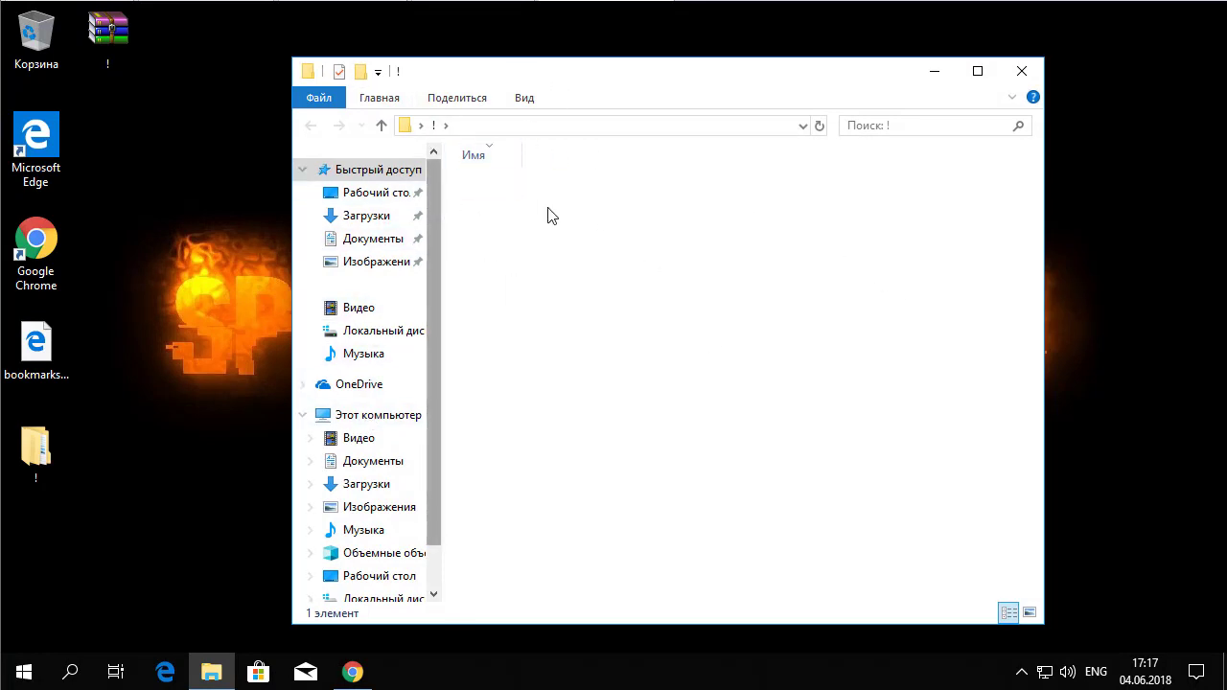
pyautogui.doubleClick(492, 192)
pyautogui.moveTo(34, 350); pyautogui.dragTo(641, 315)
pyautogui.click(382, 125)
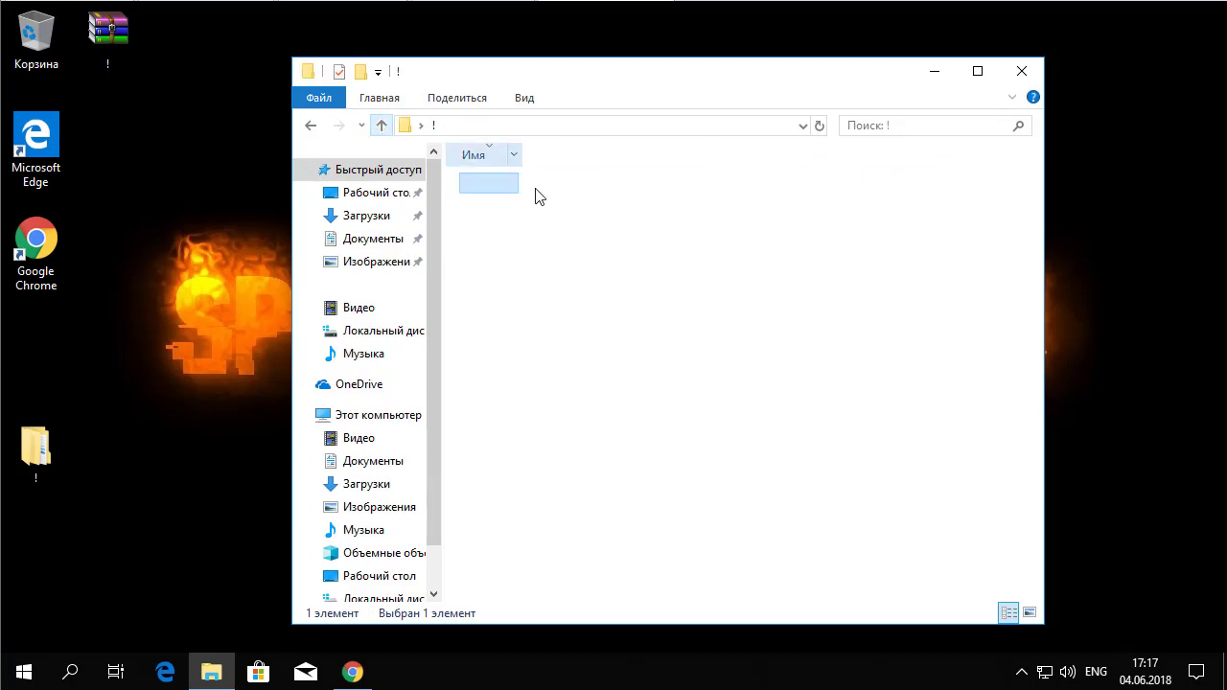
pyautogui.click(1022, 71)
pyautogui.doubleClick(50, 466)
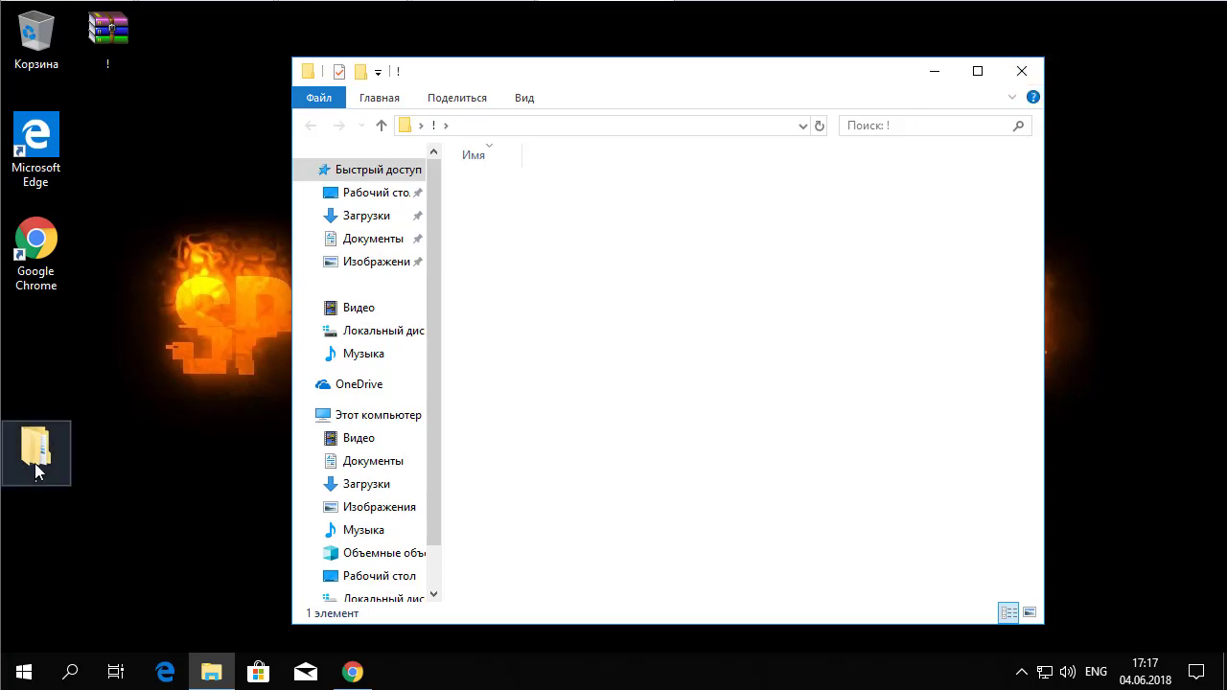
pyautogui.hotkey('alt', 'F4')
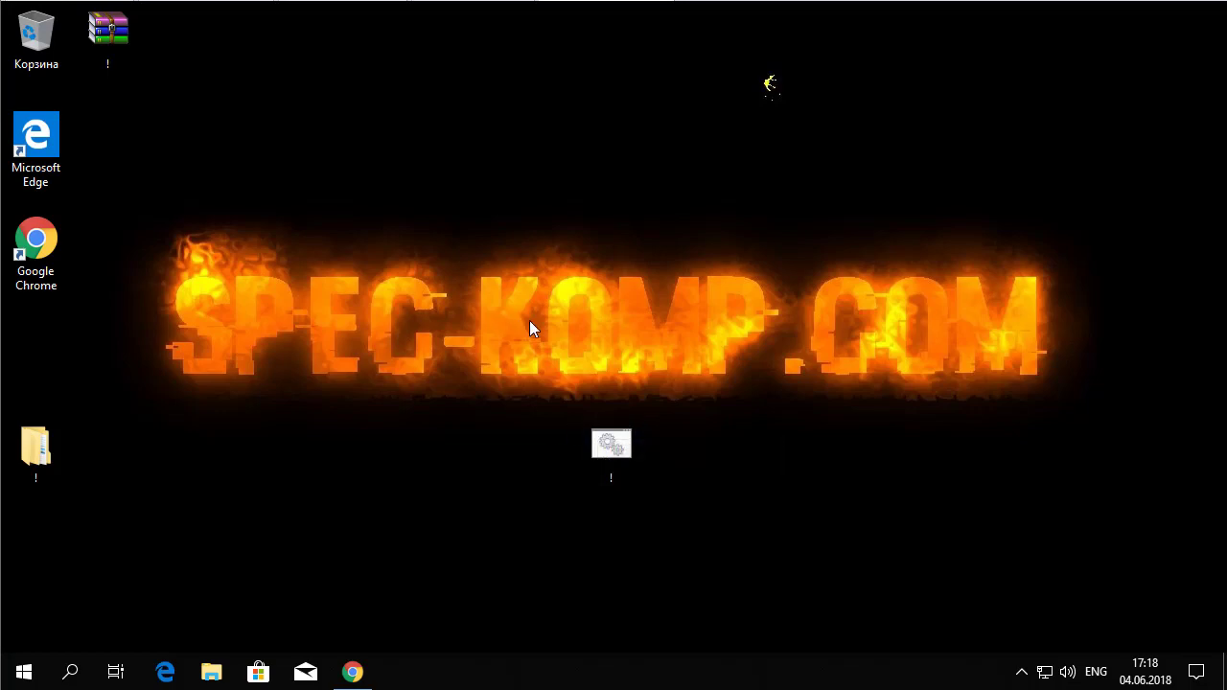
# Step: Download the WinRAR 5.40 zip, check it in WinRAR, and minimise Chrome
pyautogui.click(357, 671)
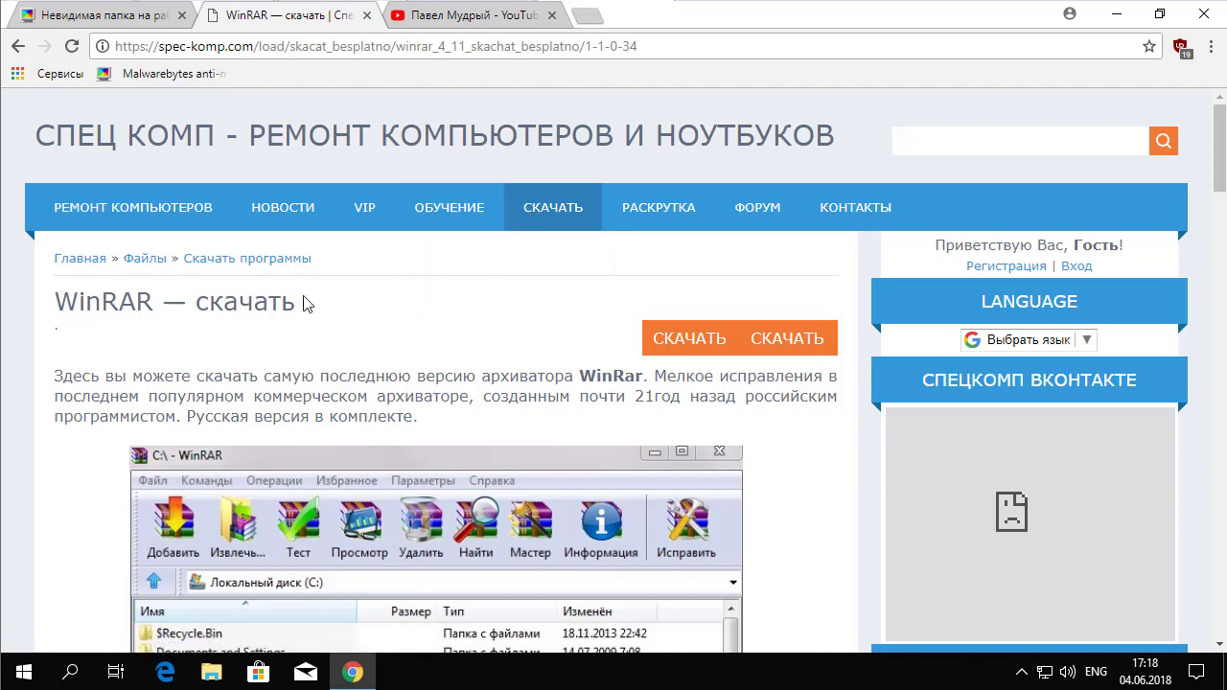
pyautogui.click(782, 338)
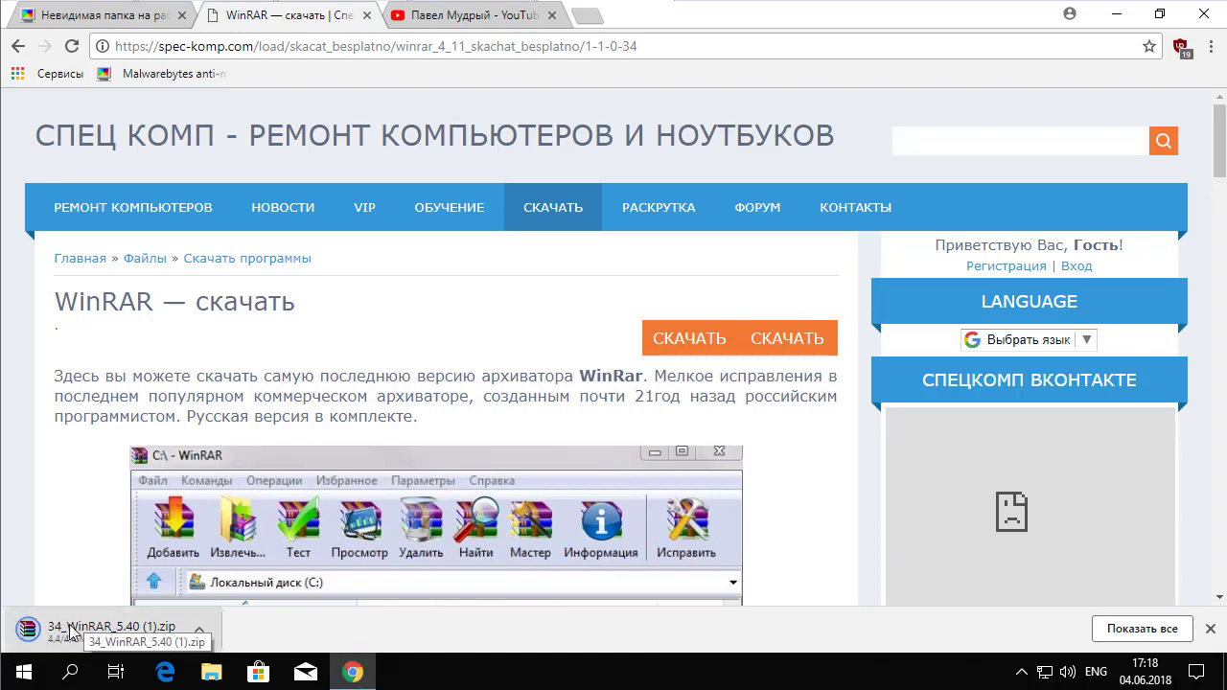
pyautogui.click(71, 629)
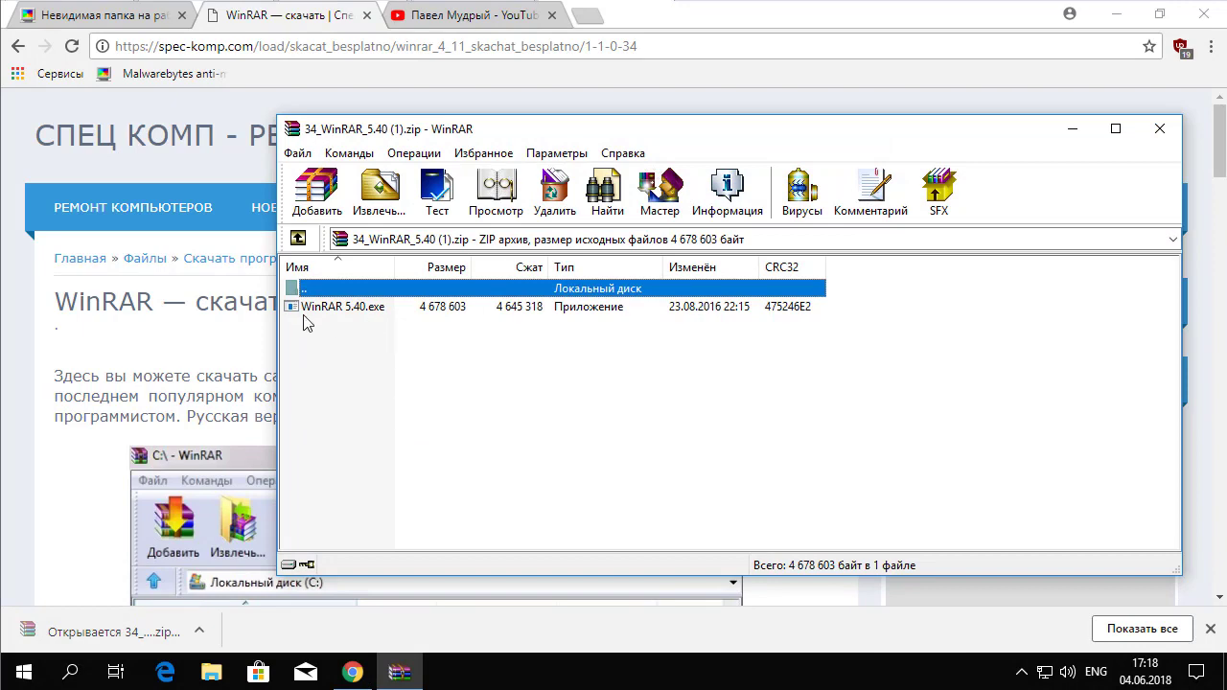
pyautogui.click(1158, 130)
pyautogui.click(1116, 15)
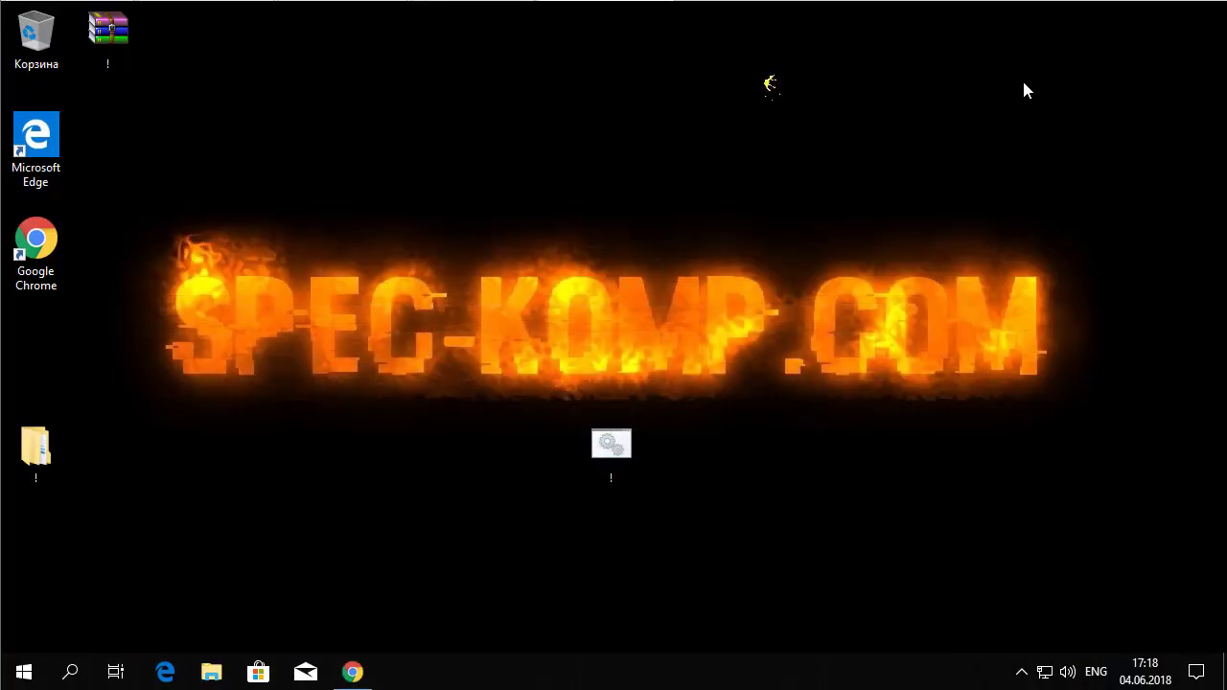
# Step: Run the '!' locker batch file and answer y to lock the folder
pyautogui.doubleClick(610, 444)
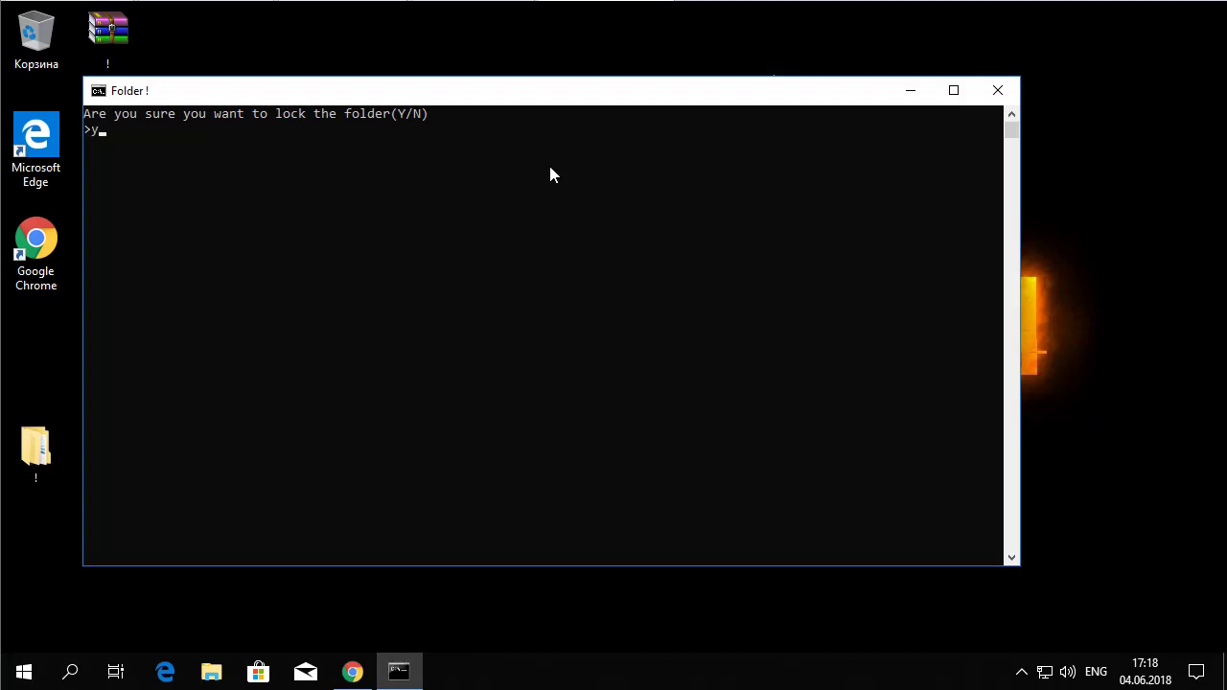
pyautogui.write('y')
pyautogui.press('Return')
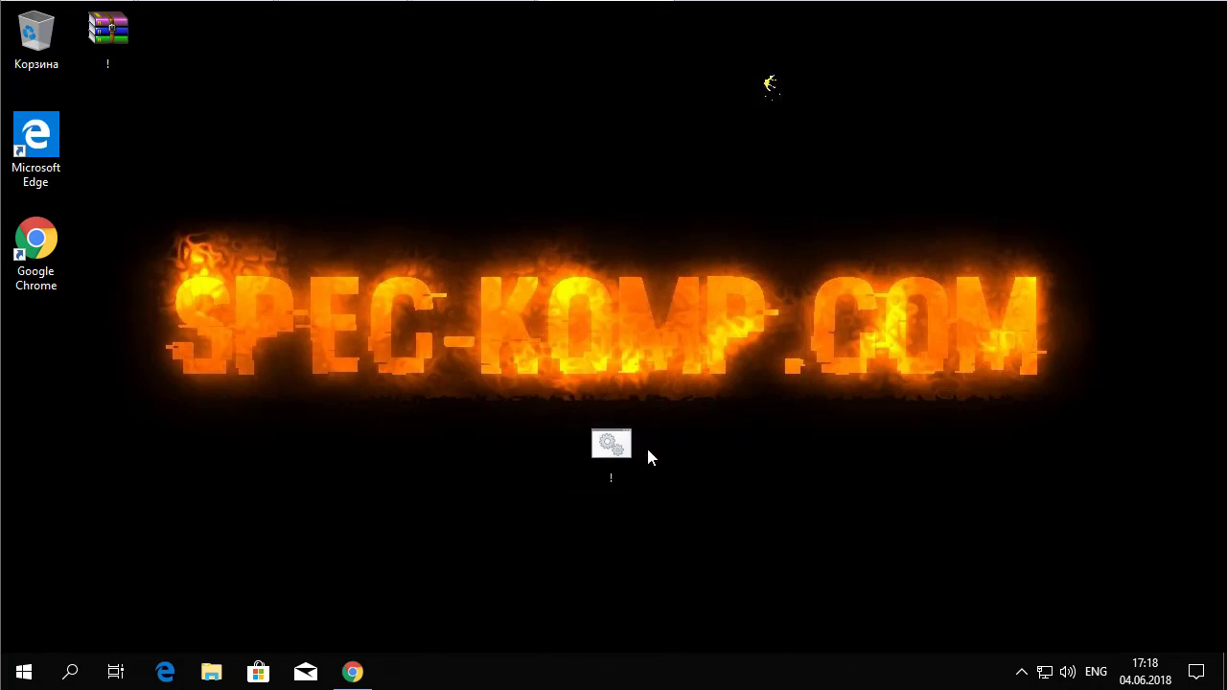
# Step: Archive the '!' batch file as a password-protected ZIP named !.zip
pyautogui.moveTo(539, 381); pyautogui.dragTo(663, 452)
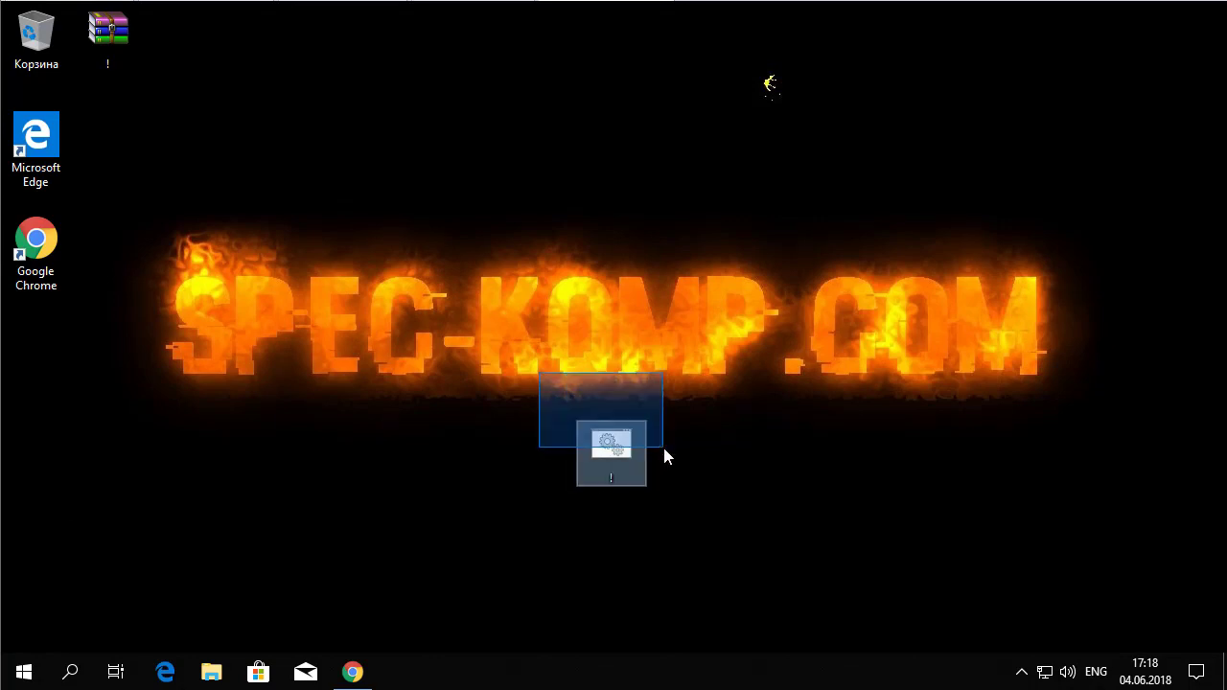
pyautogui.rightClick(615, 457)
pyautogui.click(682, 233)
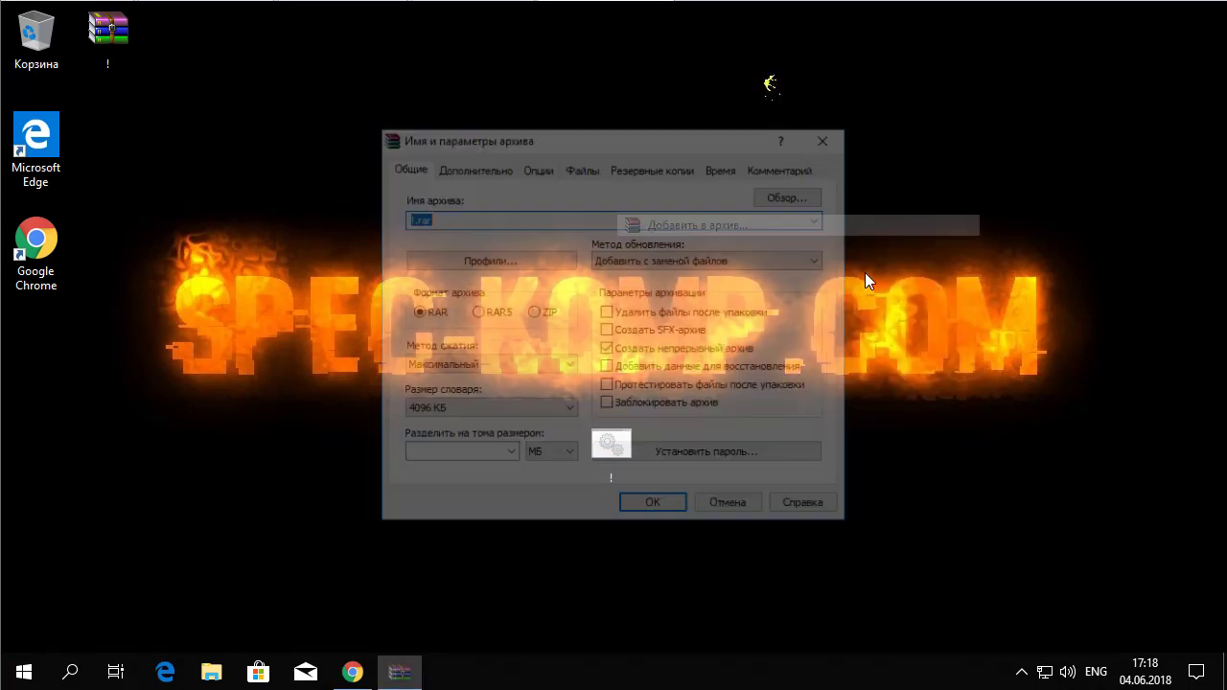
pyautogui.click(532, 313)
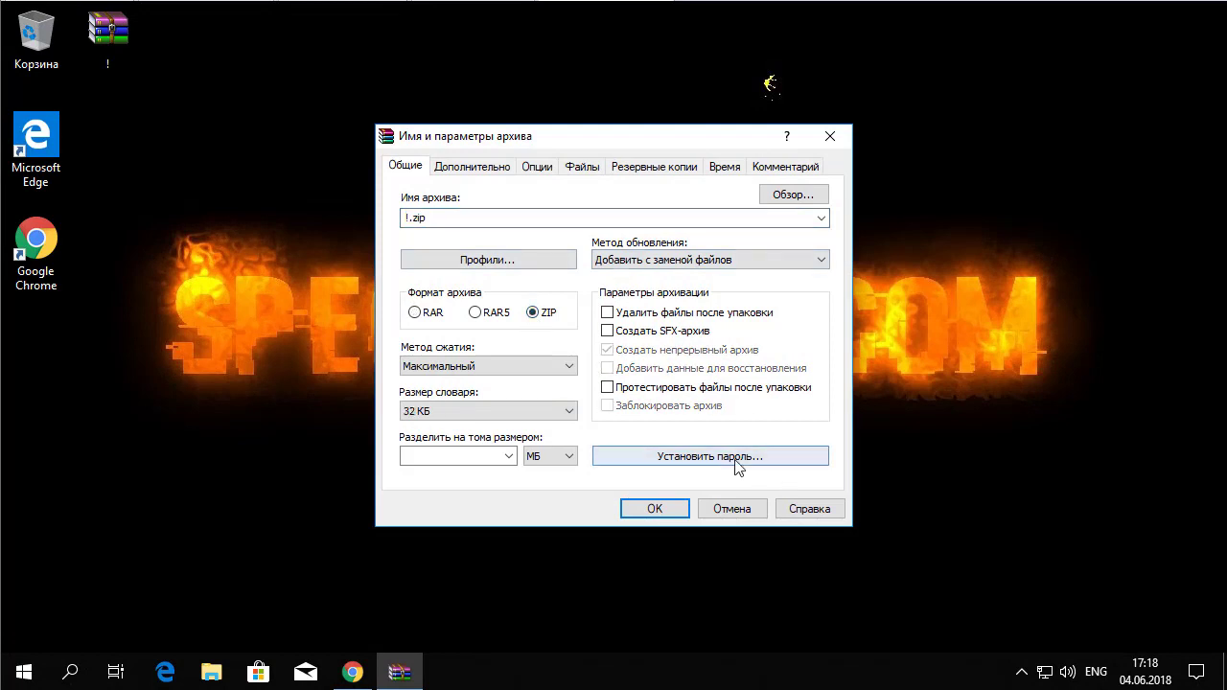
pyautogui.click(701, 461)
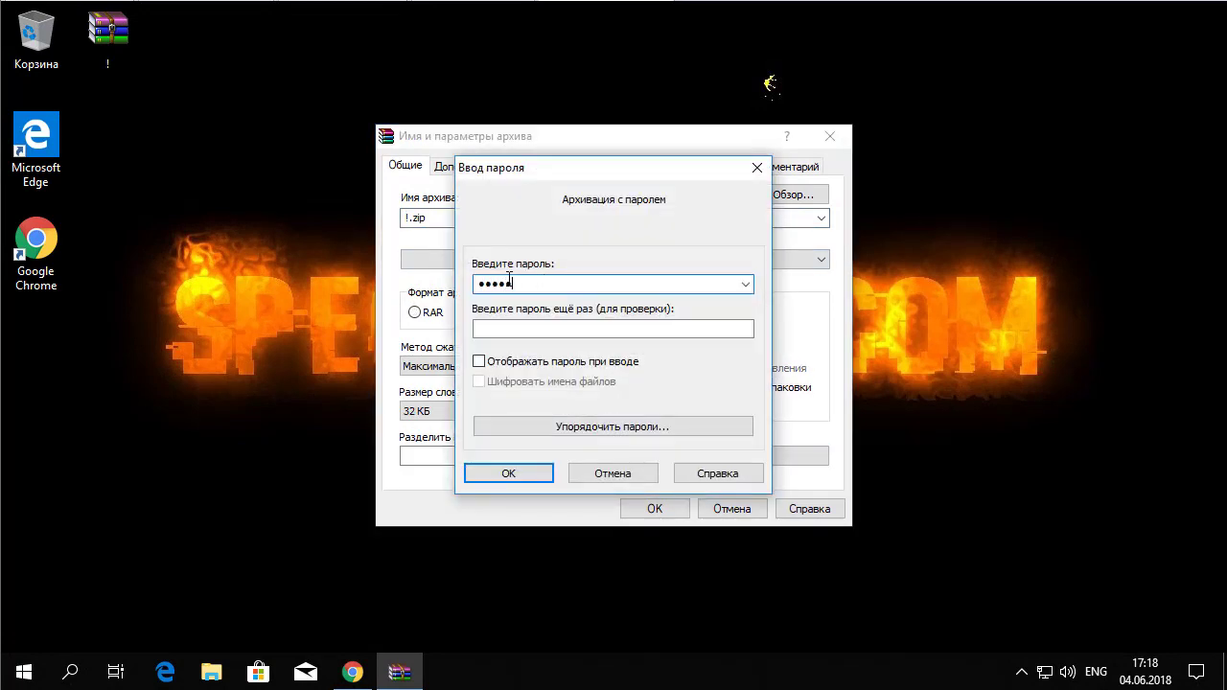
pyautogui.click(513, 330)
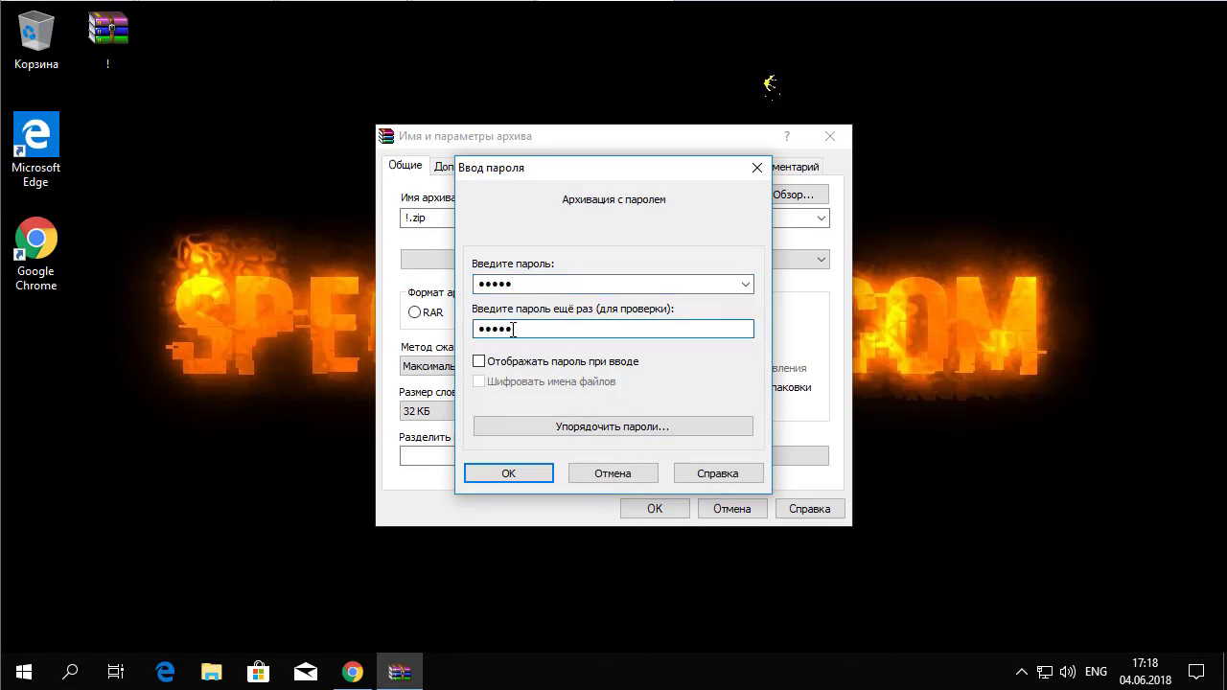
pyautogui.click(509, 474)
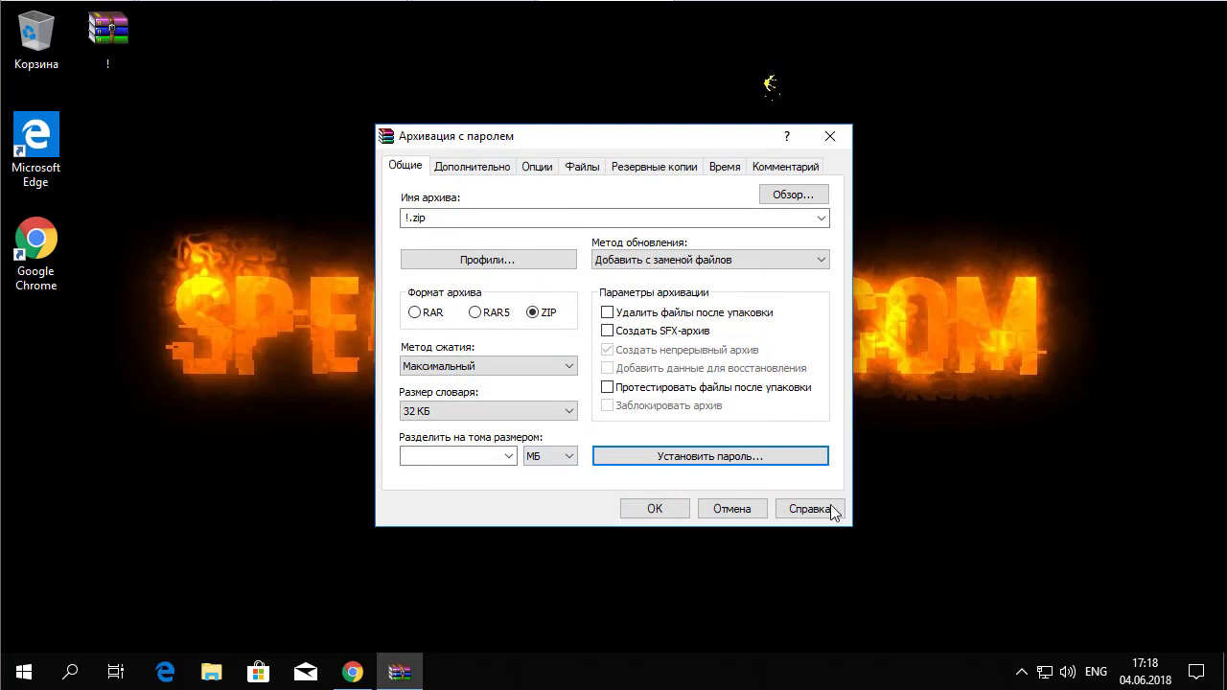
pyautogui.click(655, 509)
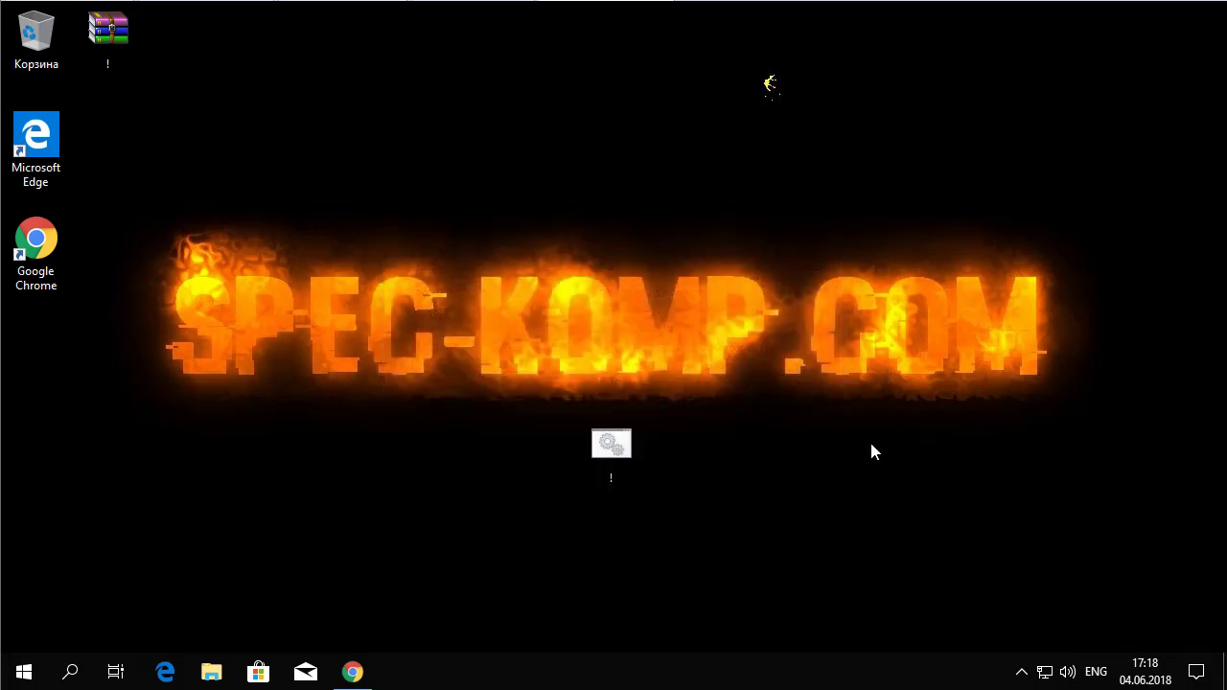
pyautogui.moveTo(504, 386); pyautogui.dragTo(686, 489)
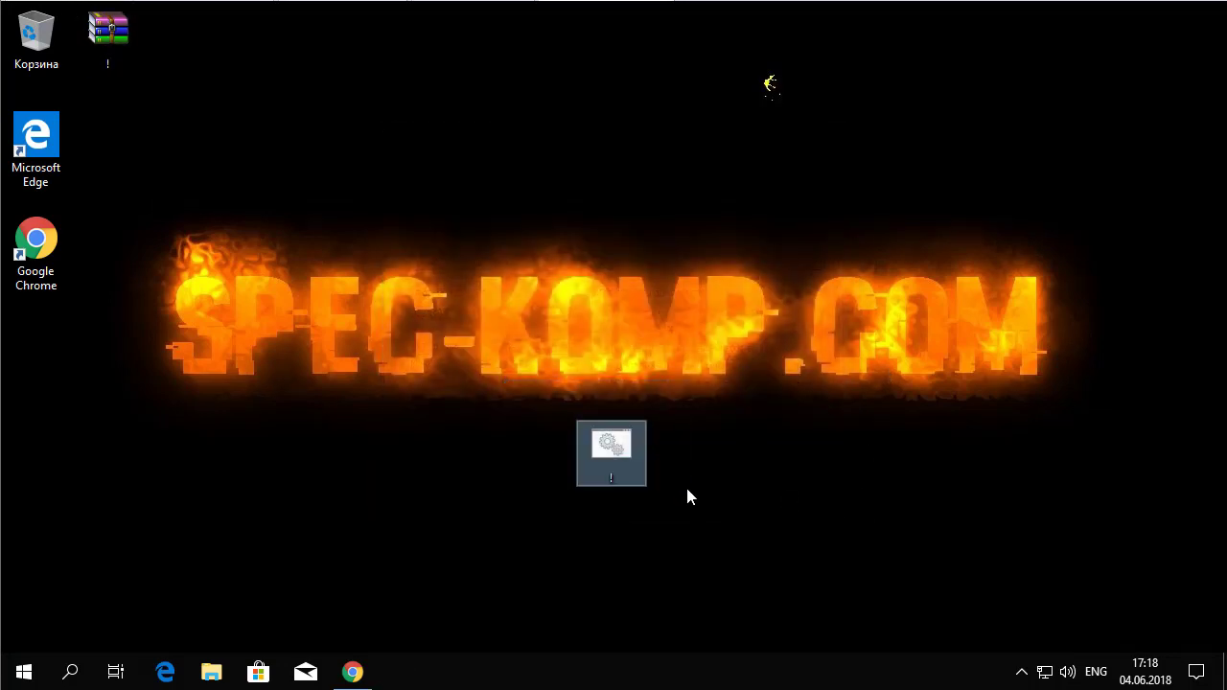
# Step: Permanently delete the loose batch file, then extract !.cmd from !.zip to the desktop using the archive password
pyautogui.hotkey('shift', 'Delete')
pyautogui.press('Return')
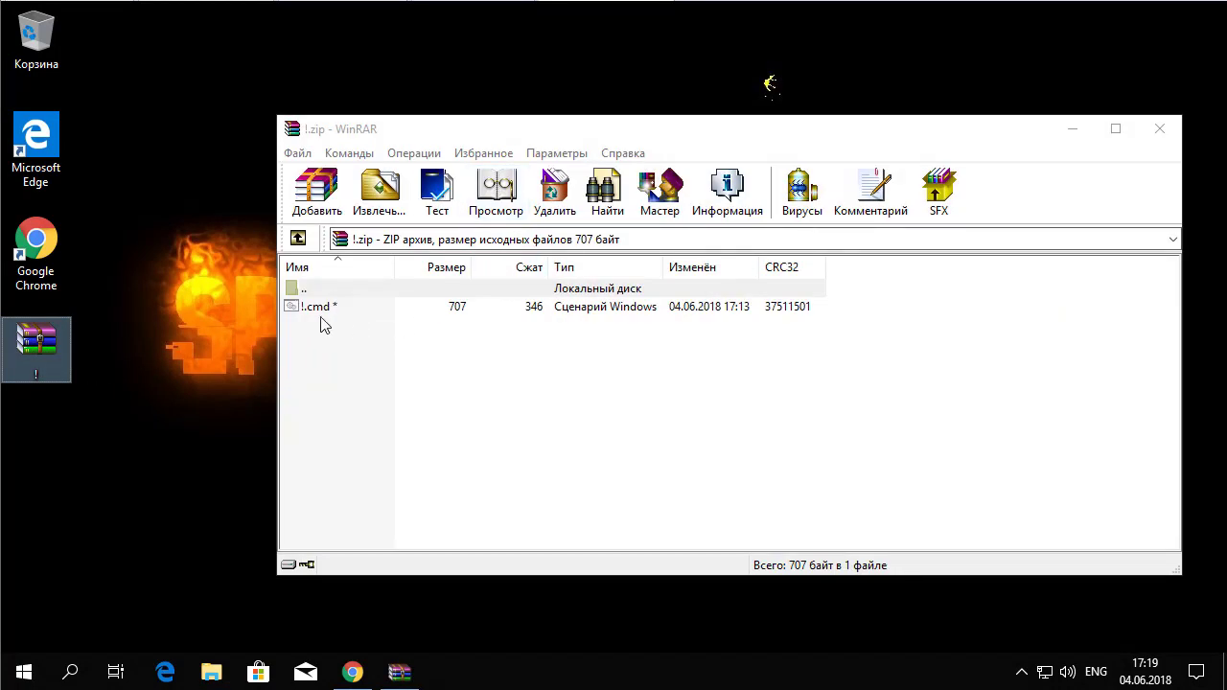
pyautogui.moveTo(509, 126); pyautogui.dragTo(770, 125)
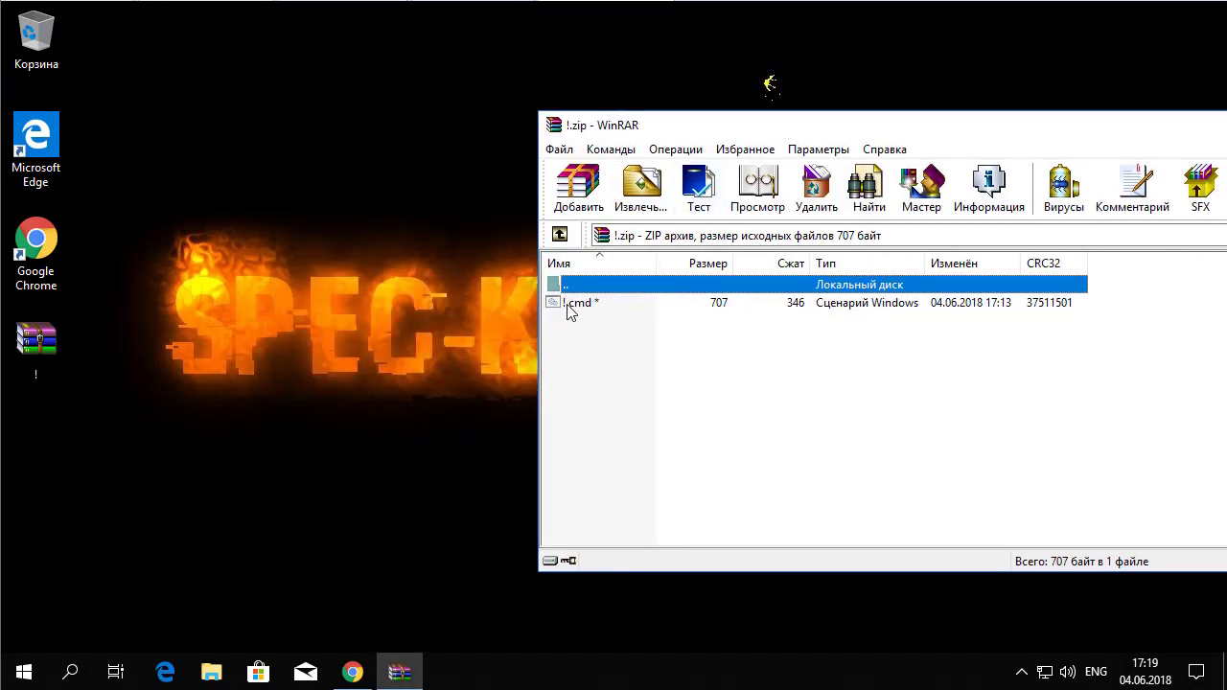
pyautogui.moveTo(571, 305); pyautogui.dragTo(323, 143)
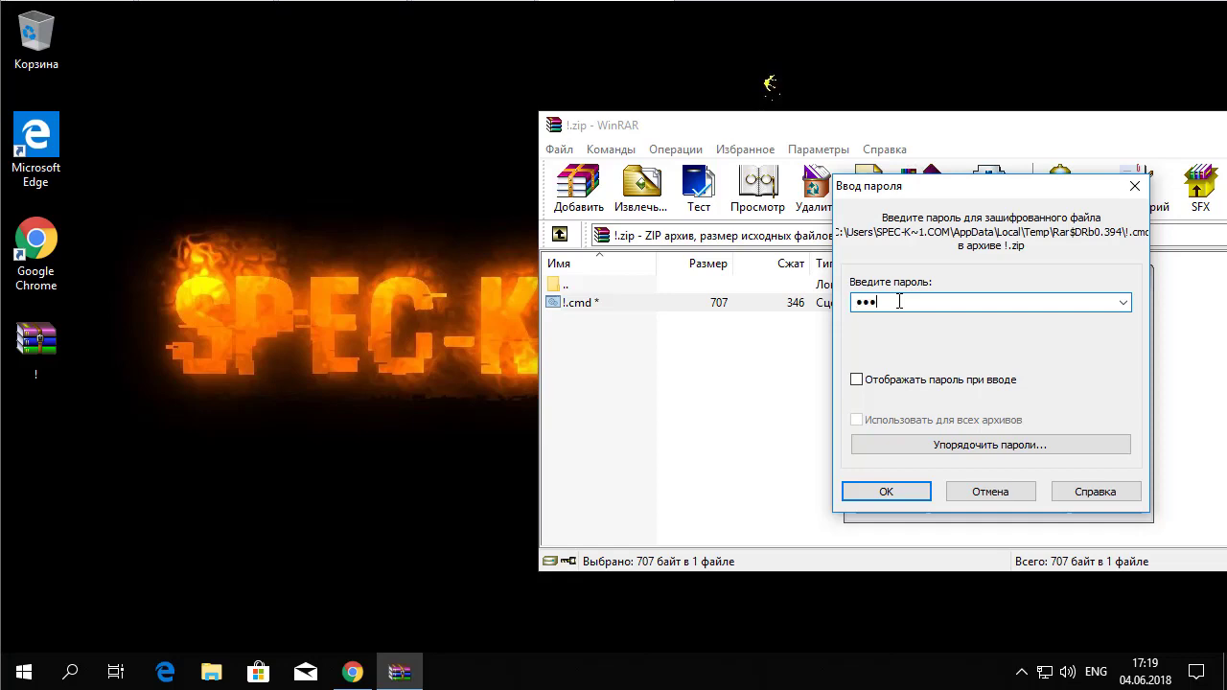
pyautogui.click(885, 489)
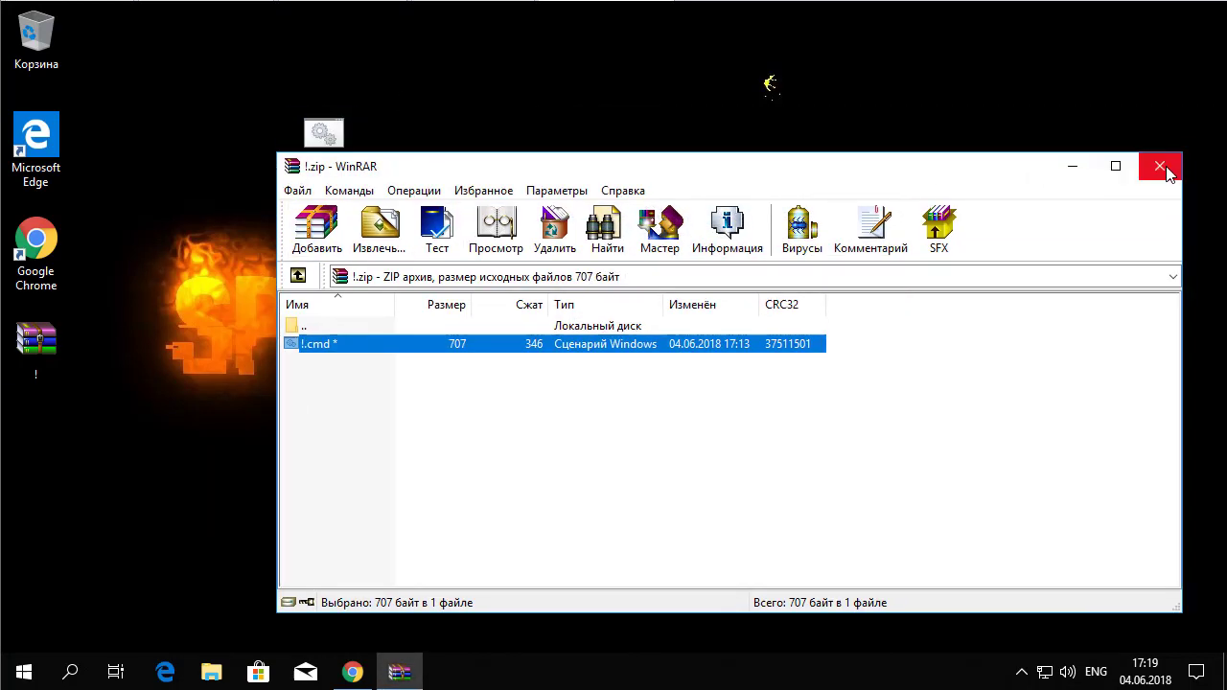
pyautogui.click(1162, 167)
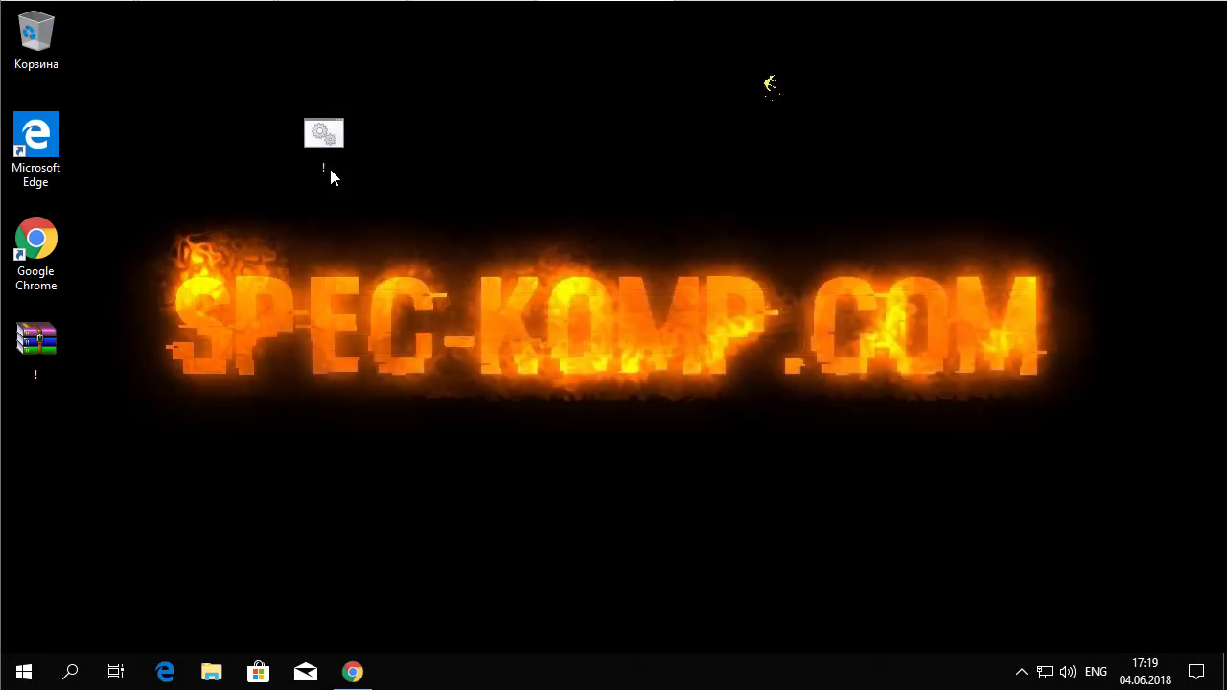
# Step: Run the '!' batch file with the folder password to unlock it, confirming bookmarks_18.05.2018 is inside
pyautogui.doubleClick(323, 142)
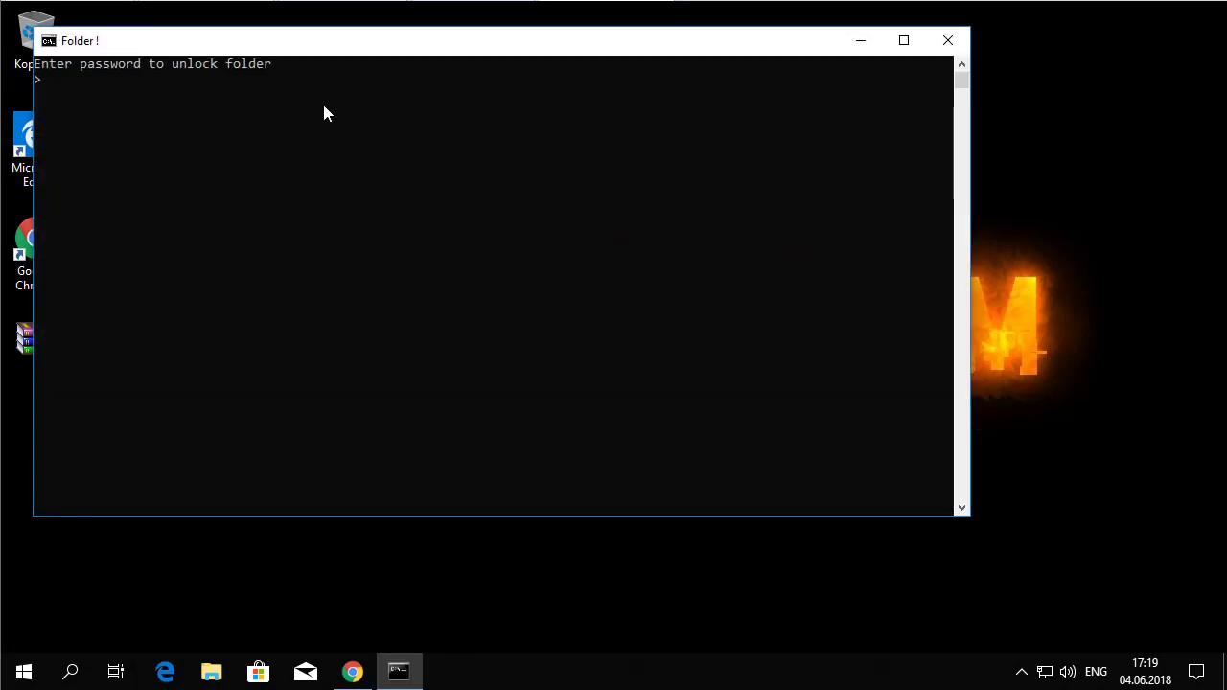
pyautogui.write('12345')
pyautogui.press('Return')
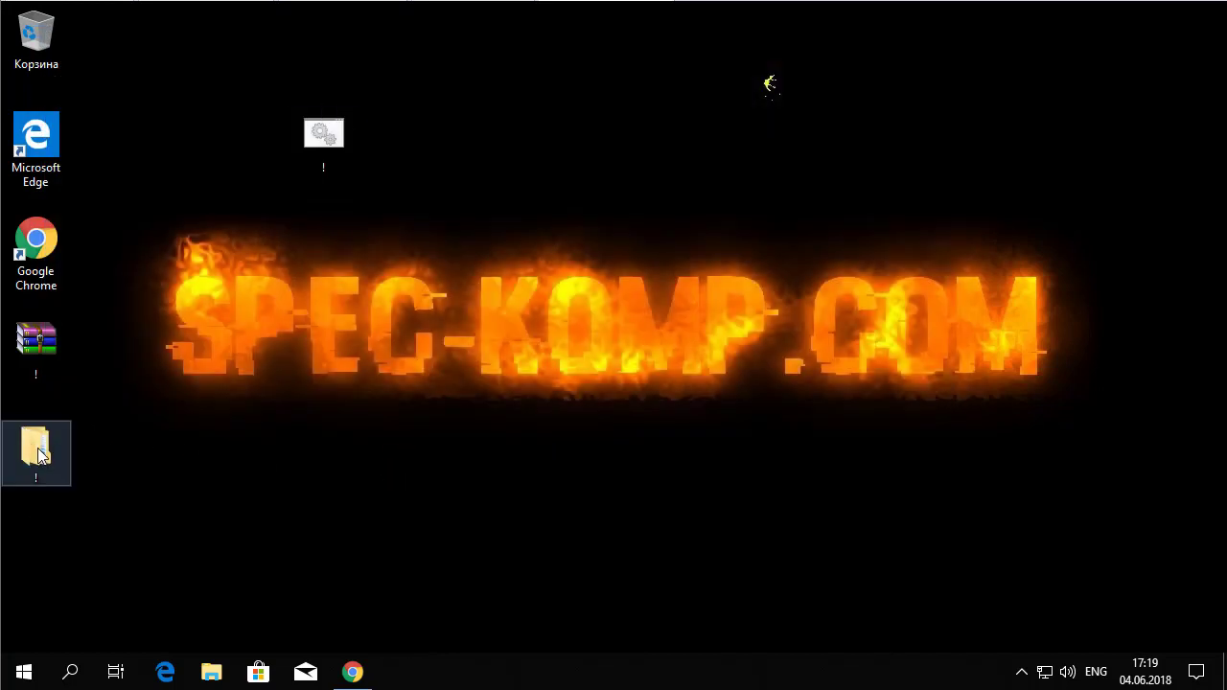
pyautogui.doubleClick(36, 450)
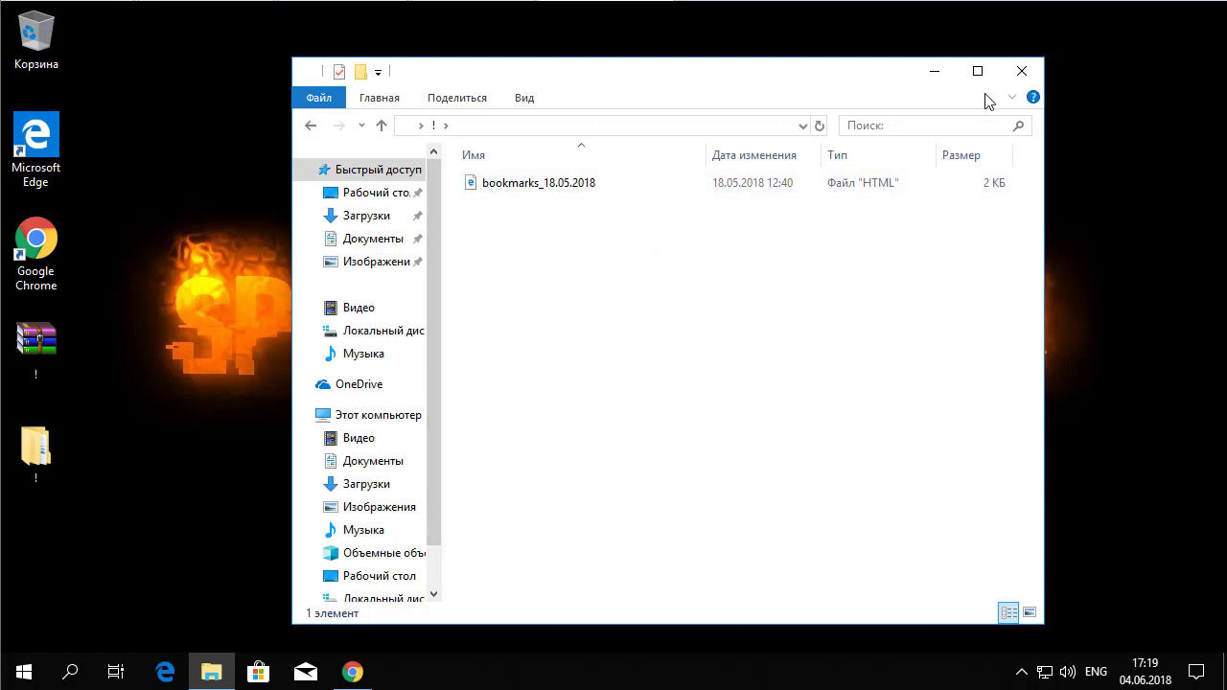
pyautogui.click(1022, 71)
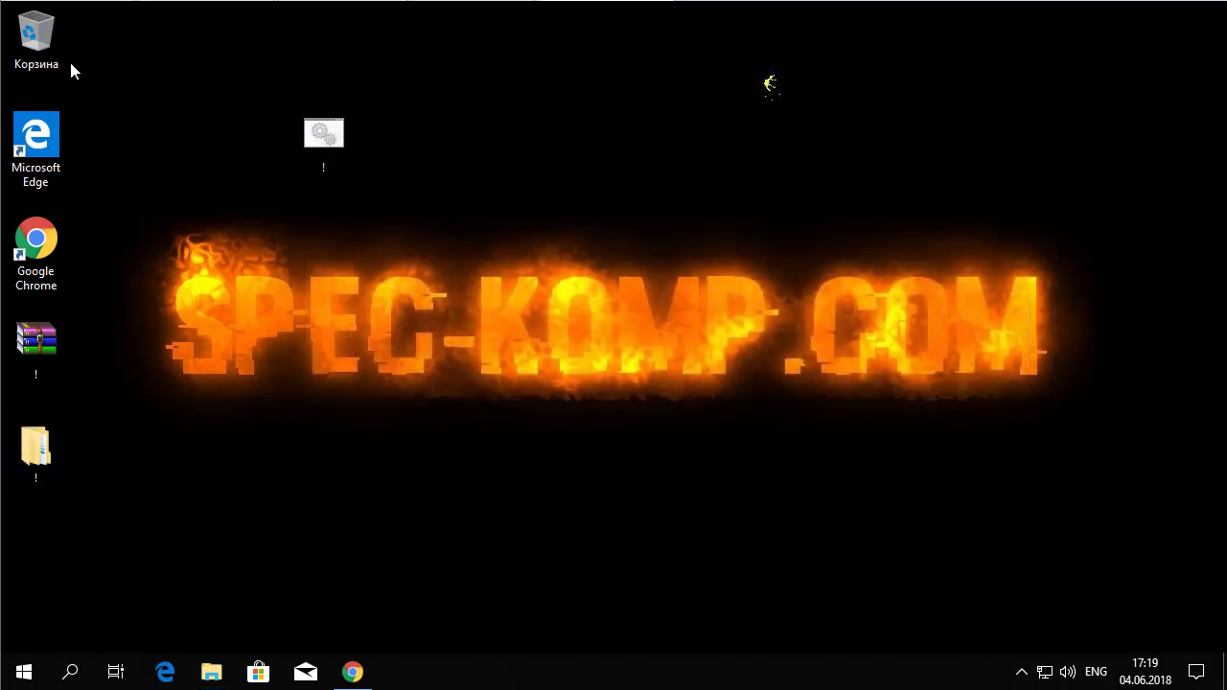